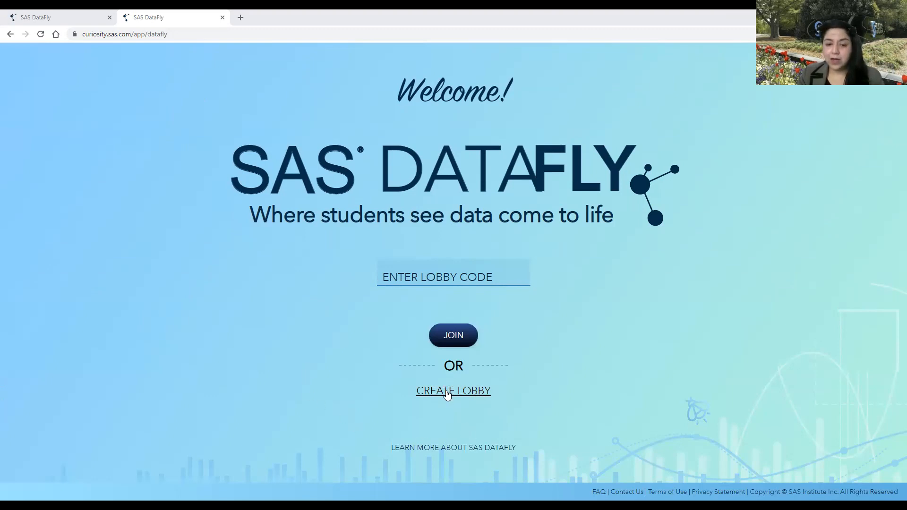
Create a new lobby with a bar chart and set Question 1 to the Dropdown question type
{"action": "left_click", "coordinate": [448, 395]}
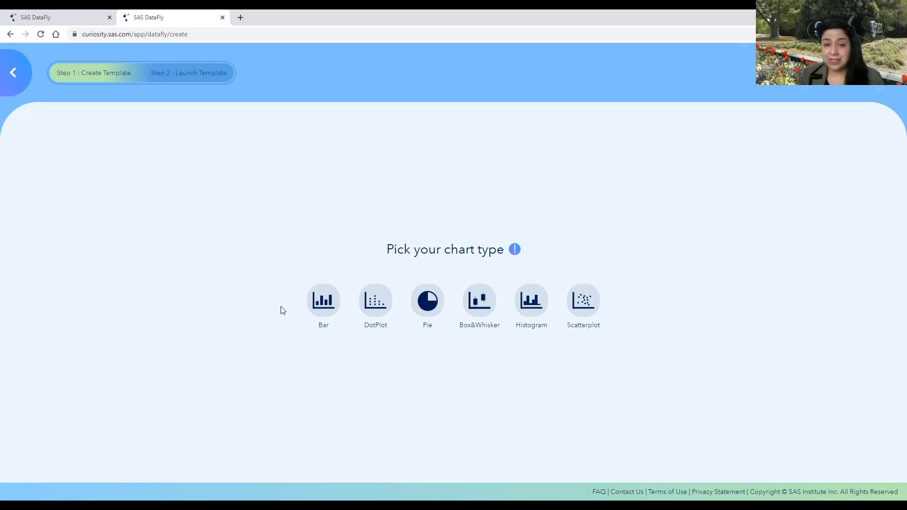
{"action": "left_click", "coordinate": [325, 304]}
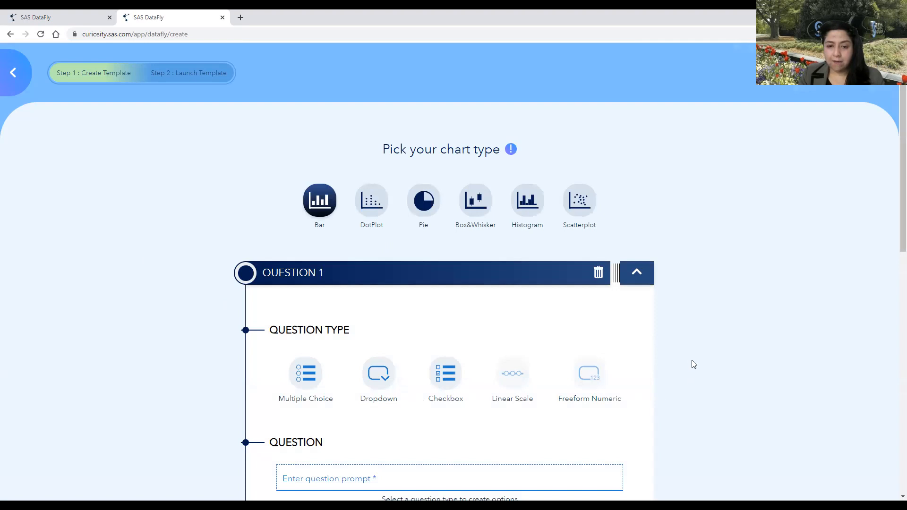
{"action": "left_click", "coordinate": [380, 378]}
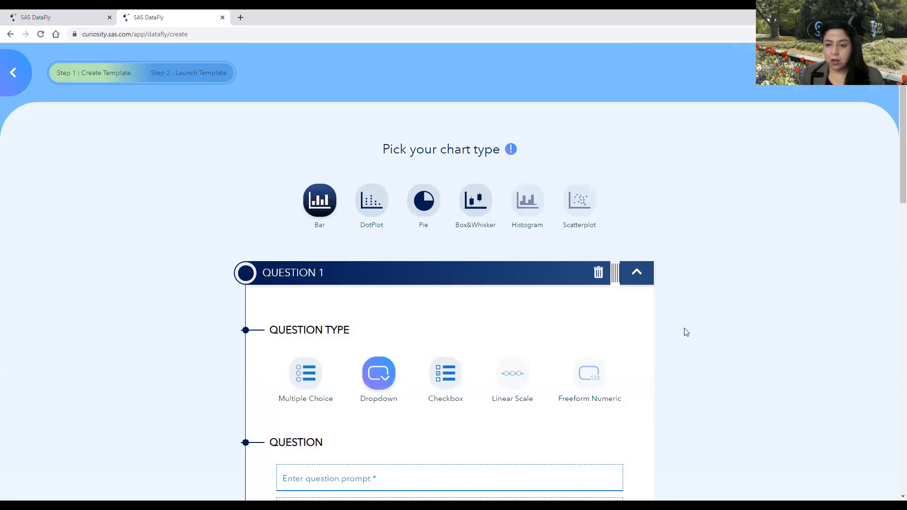
Enter "What is your fav Season?" as the prompt of Question 1
{"action": "scroll", "coordinate": [892, 175], "scroll_direction": "down", "scroll_amount": 5}
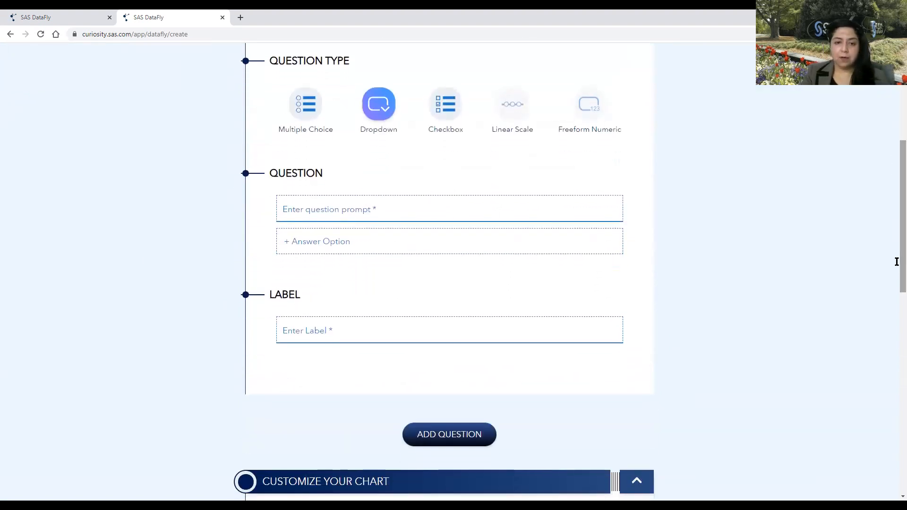
{"action": "left_click", "coordinate": [389, 207]}
{"action": "type", "text": "What is your fav Season?"}
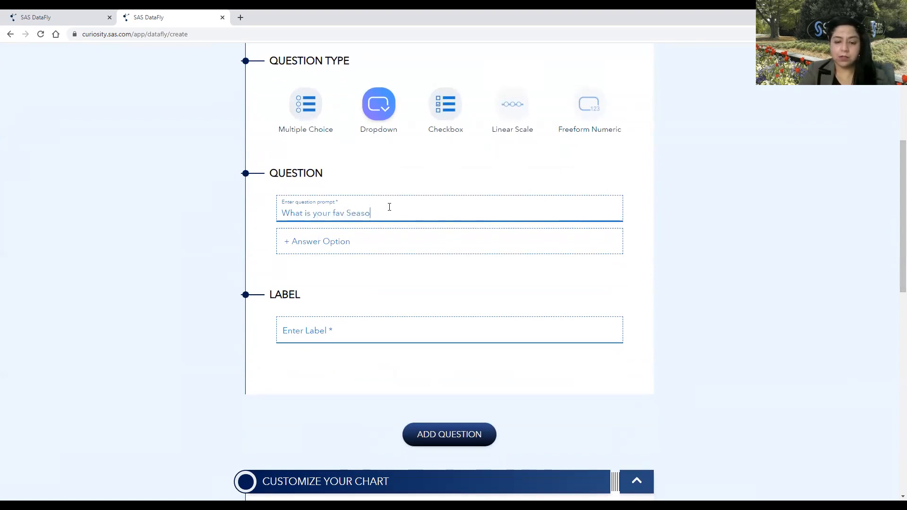
Add four answer options to the season question: Winter, Summer, Spring and Autumn
{"action": "left_click", "coordinate": [351, 241]}
{"action": "type", "text": "Winter"}
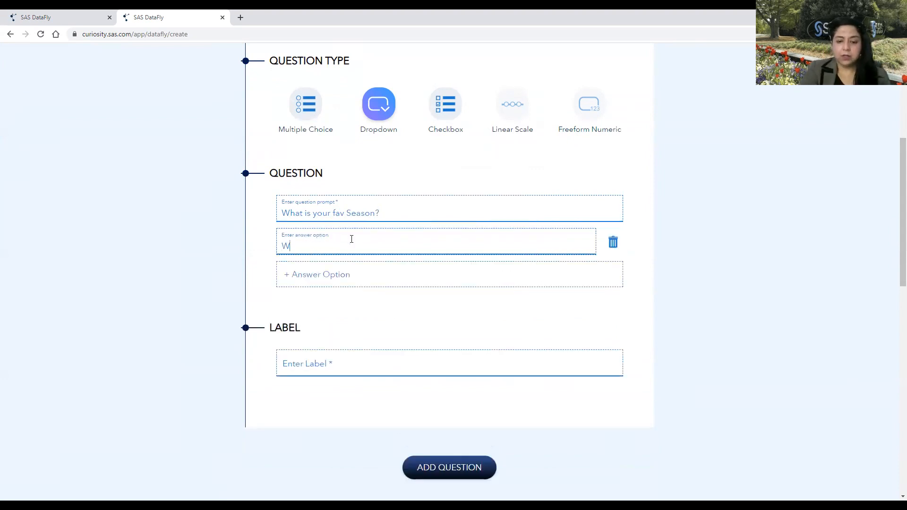
{"action": "left_click", "coordinate": [326, 272]}
{"action": "type", "text": "Summer"}
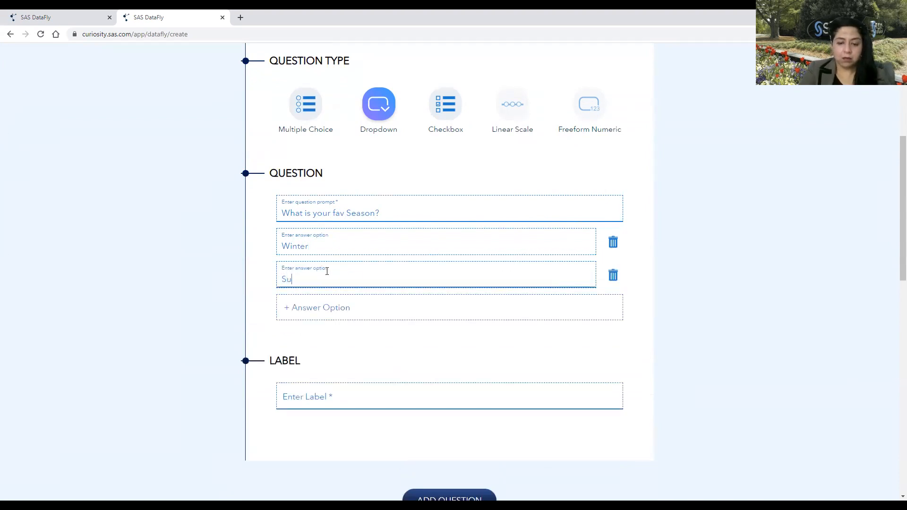
{"action": "left_click", "coordinate": [314, 308]}
{"action": "type", "text": "Spring"}
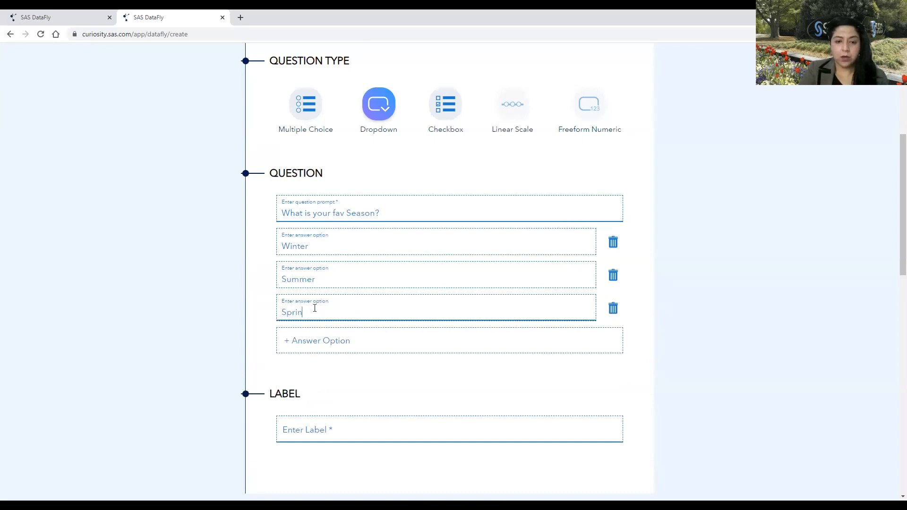
{"action": "left_click", "coordinate": [308, 341]}
{"action": "type", "text": "Autumn"}
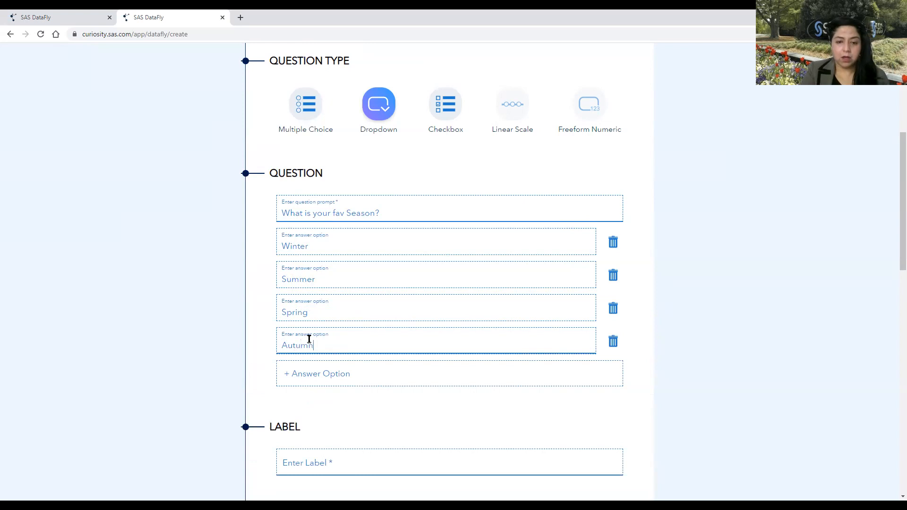
Set the label of Question 1 to "Season"
{"action": "left_click", "coordinate": [460, 463]}
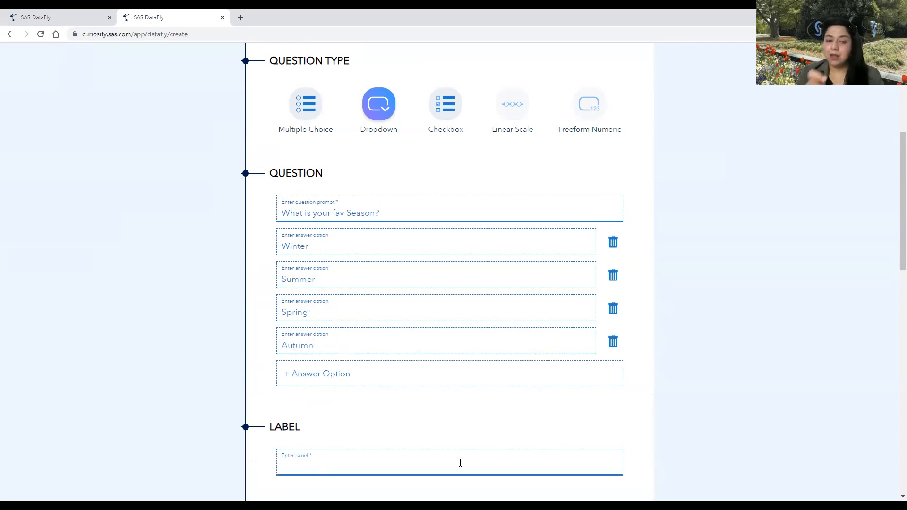
{"action": "type", "text": "S"}
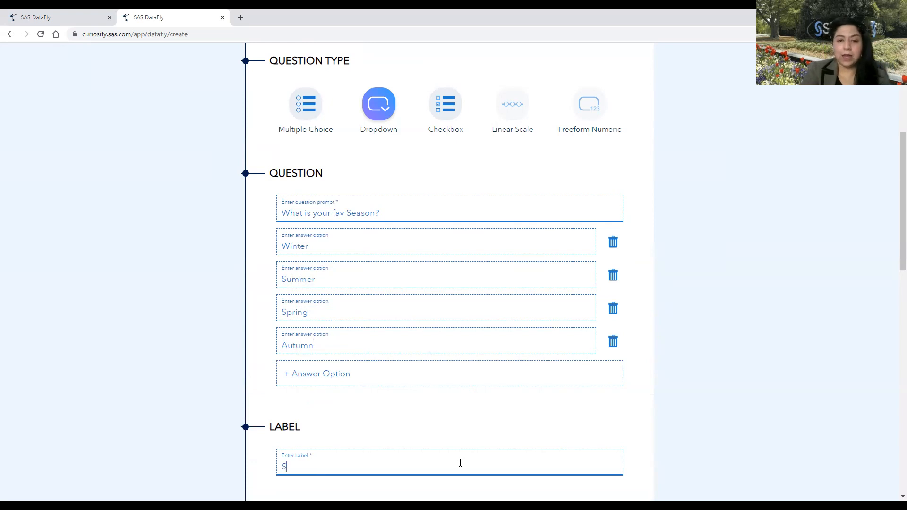
{"action": "type", "text": "eason"}
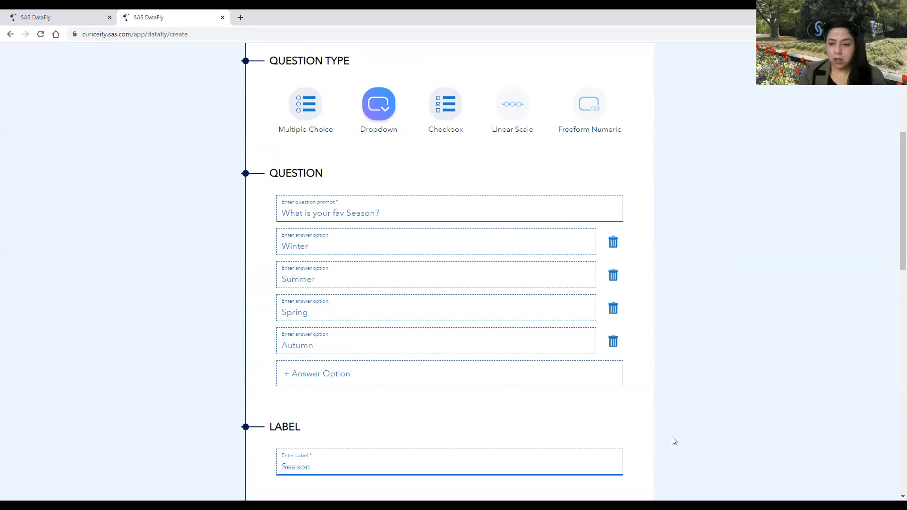
Title the chart "Fav Seasons" in the chart customization section
{"action": "scroll", "coordinate": [891, 250], "scroll_direction": "down", "scroll_amount": 8}
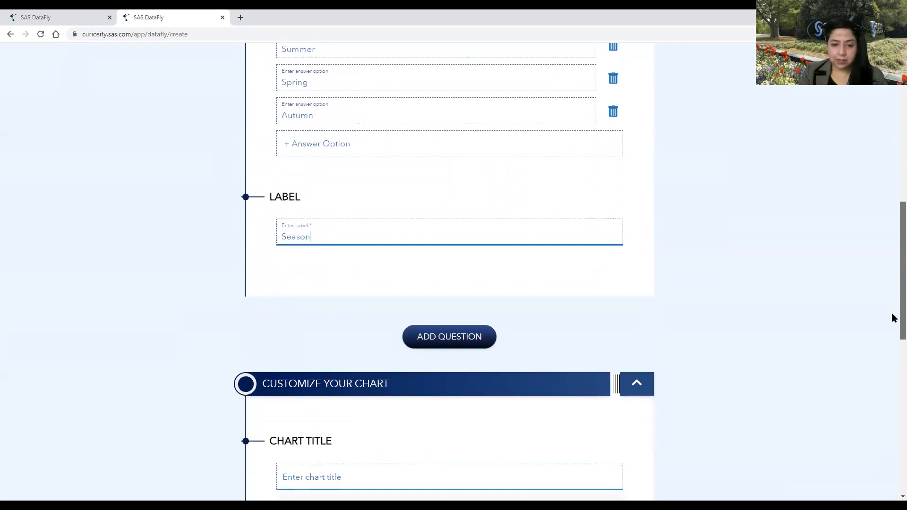
{"action": "scroll", "coordinate": [893, 362], "scroll_direction": "down", "scroll_amount": 1}
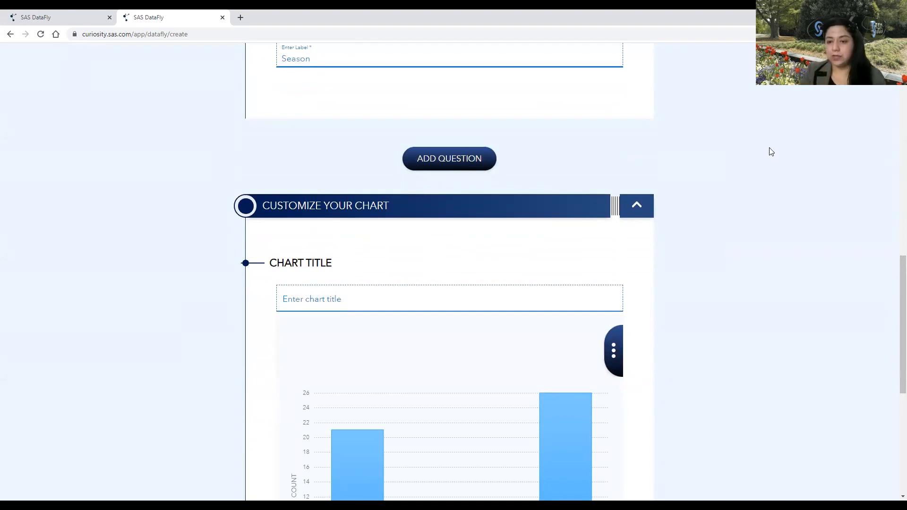
{"action": "left_click_drag", "start_coordinate": [893, 294], "coordinate": [893, 351]}
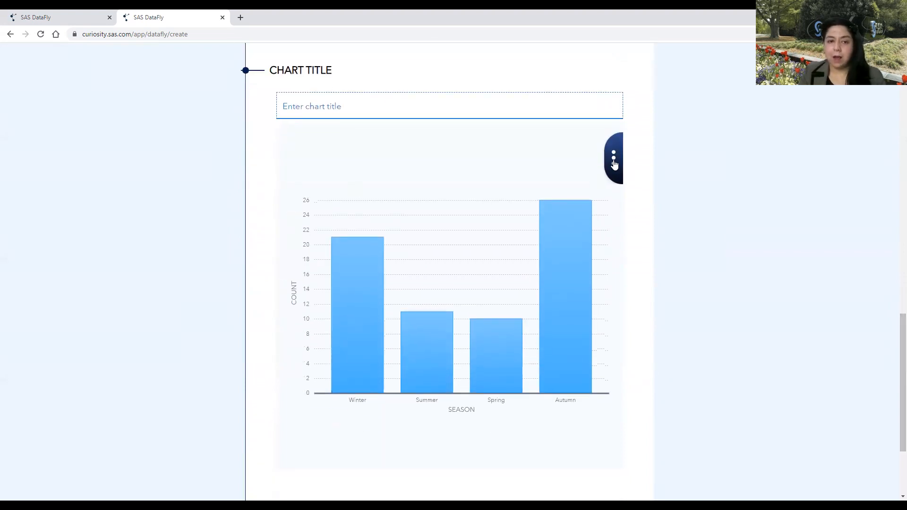
{"action": "left_click", "coordinate": [312, 109]}
{"action": "type", "text": "Season"}
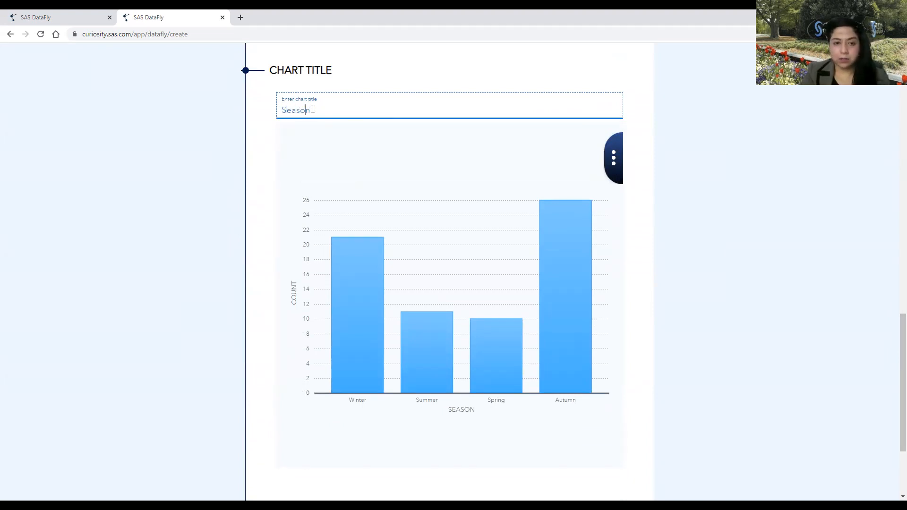
{"action": "type", "text": "Fav "}
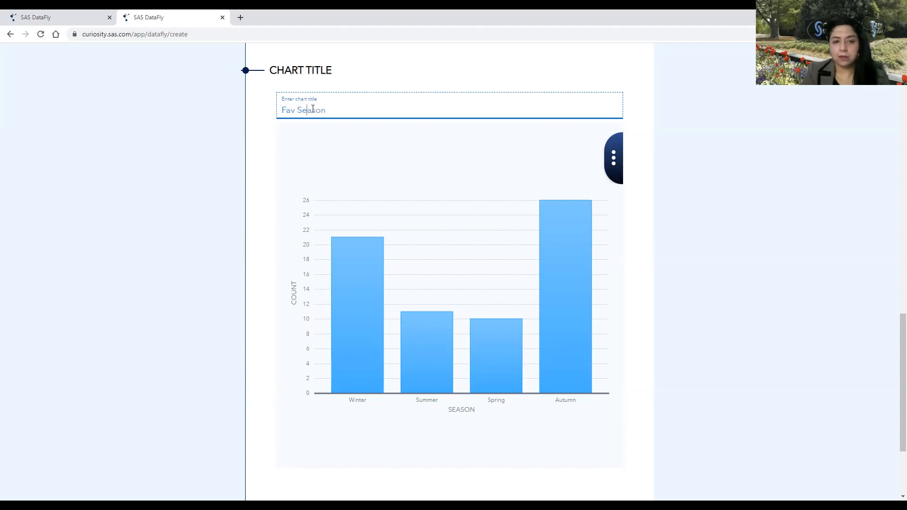
{"action": "type", "text": "s"}
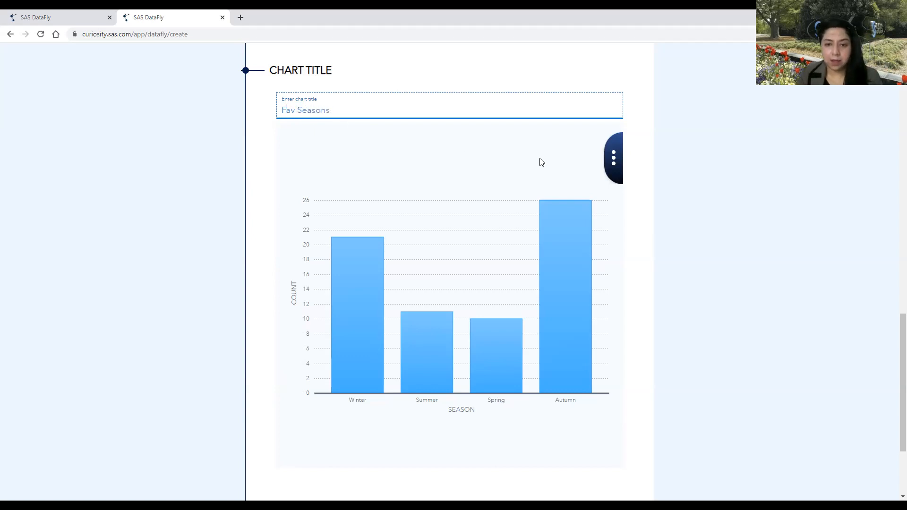
Preview the chart as a pie chart and as a dot plot, return it to a bar chart and collapse the chart options
{"action": "left_click", "coordinate": [612, 163]}
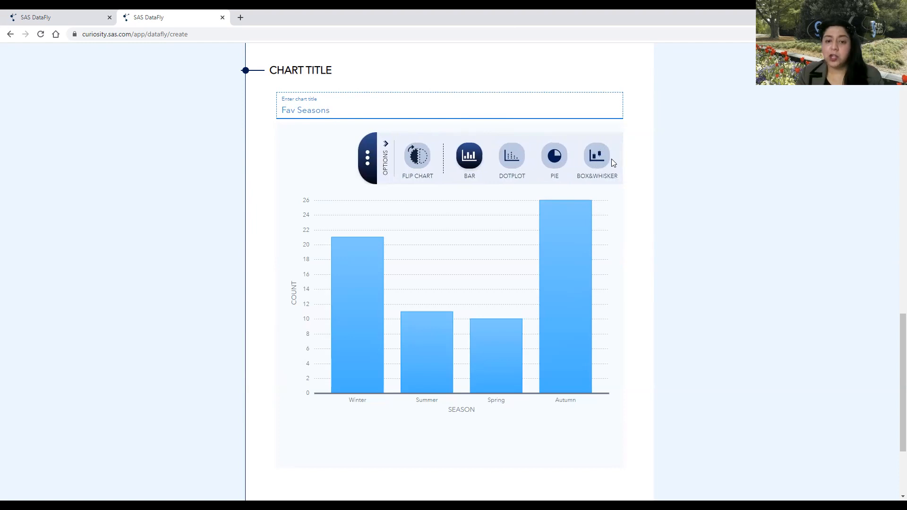
{"action": "left_click", "coordinate": [552, 160]}
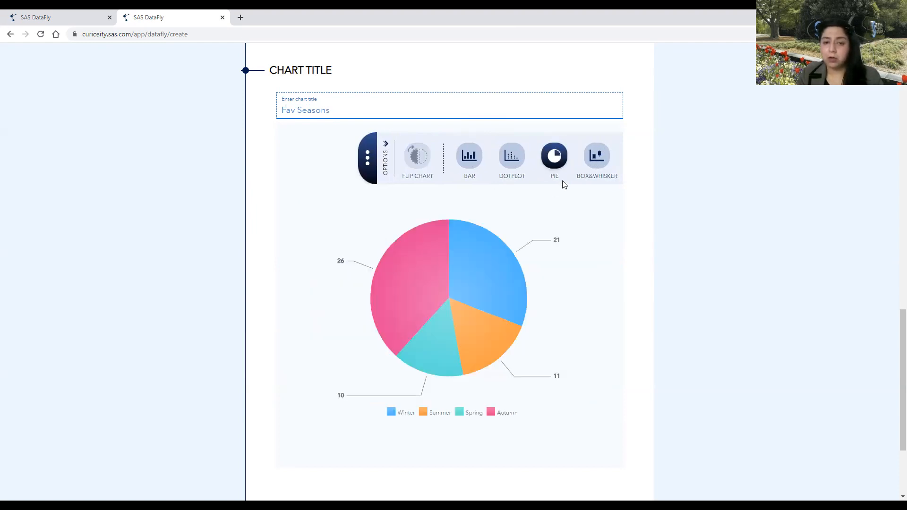
{"action": "left_click", "coordinate": [516, 164]}
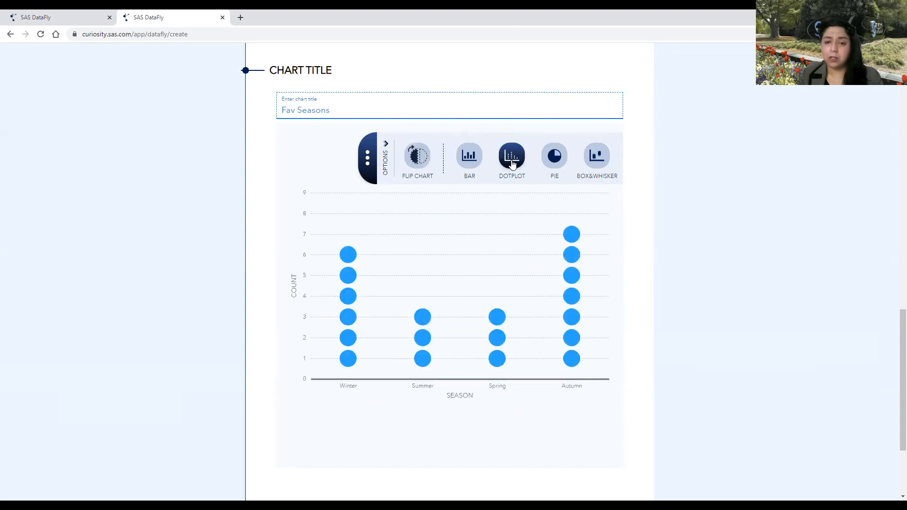
{"action": "left_click", "coordinate": [462, 159]}
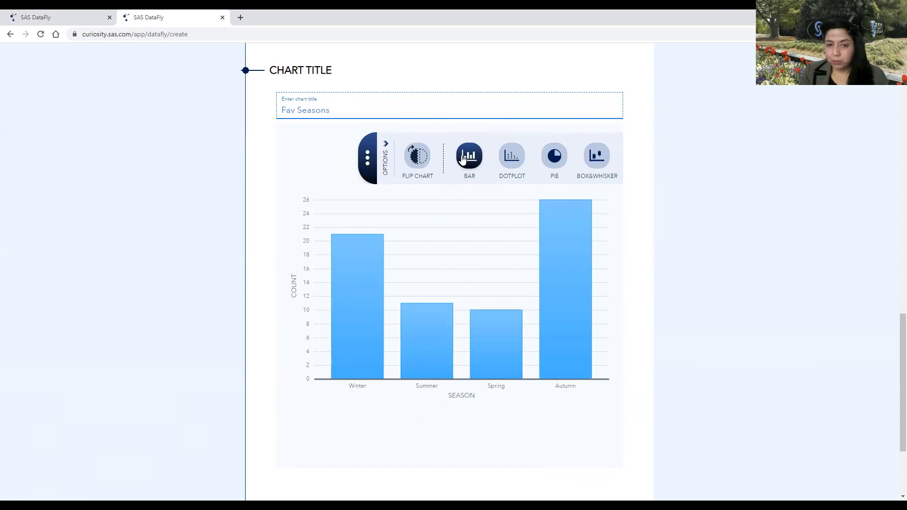
{"action": "left_click", "coordinate": [368, 158]}
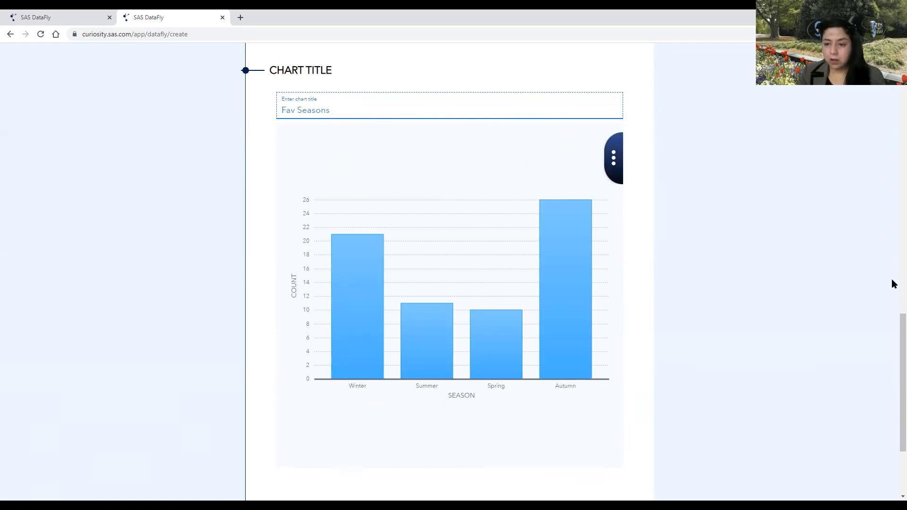
Proceed to launching the template and set the lobby code to MYFAVSEASON
{"action": "scroll", "coordinate": [891, 384], "scroll_direction": "down", "scroll_amount": 3}
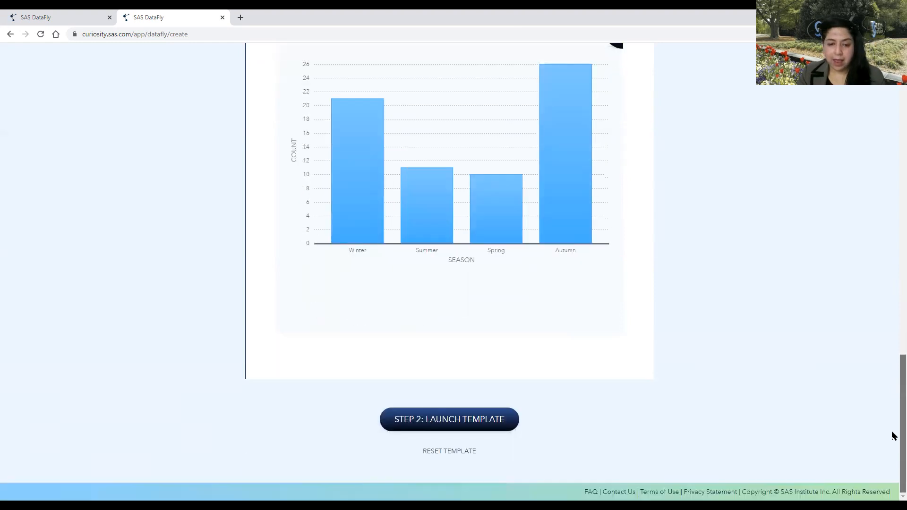
{"action": "left_click", "coordinate": [464, 421]}
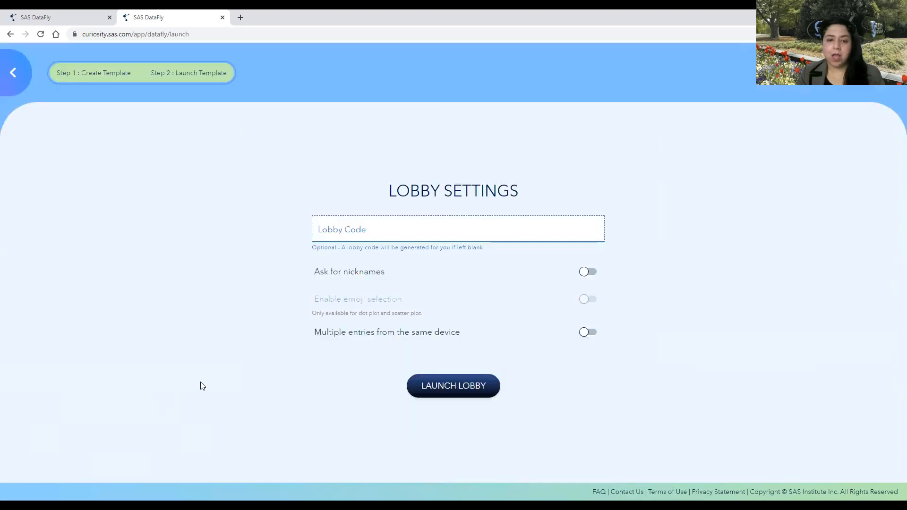
{"action": "left_click", "coordinate": [320, 227]}
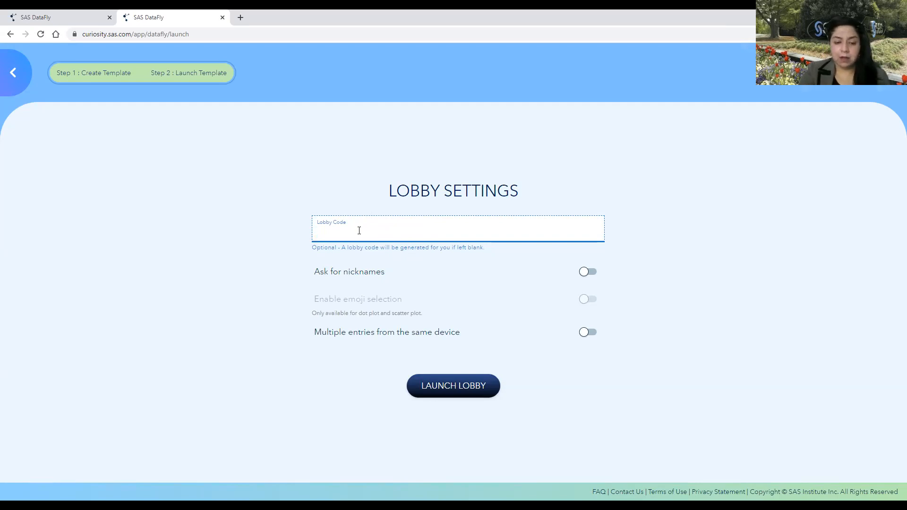
{"action": "type", "text": "MYFAVSEASON"}
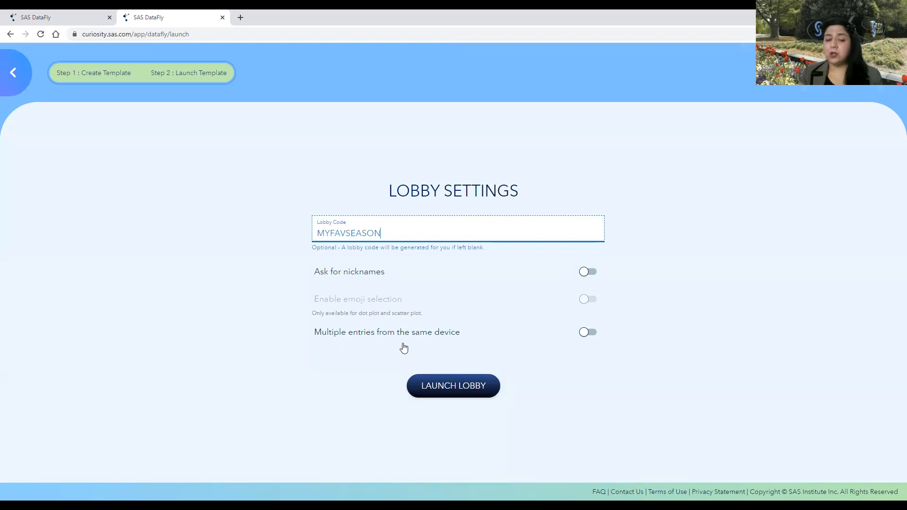
Turn multiple entries from the same device on and back off
{"action": "left_click", "coordinate": [594, 336]}
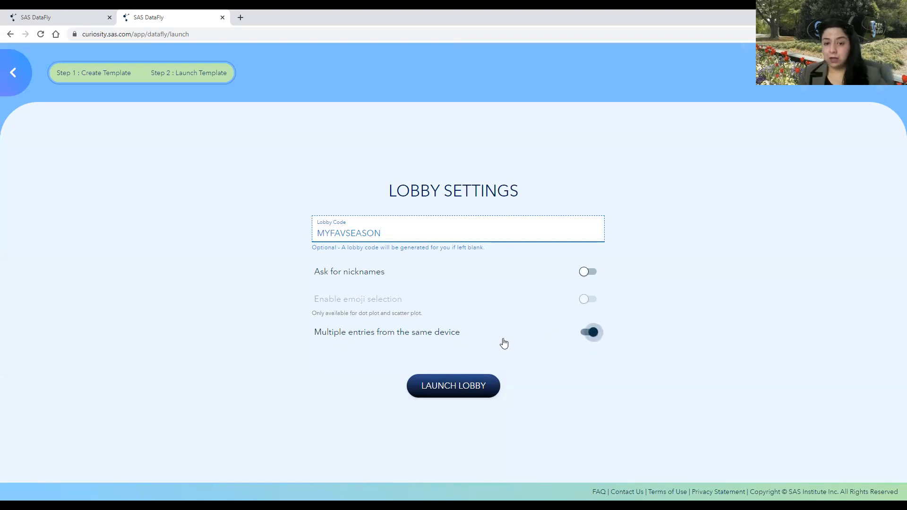
{"action": "left_click", "coordinate": [585, 335]}
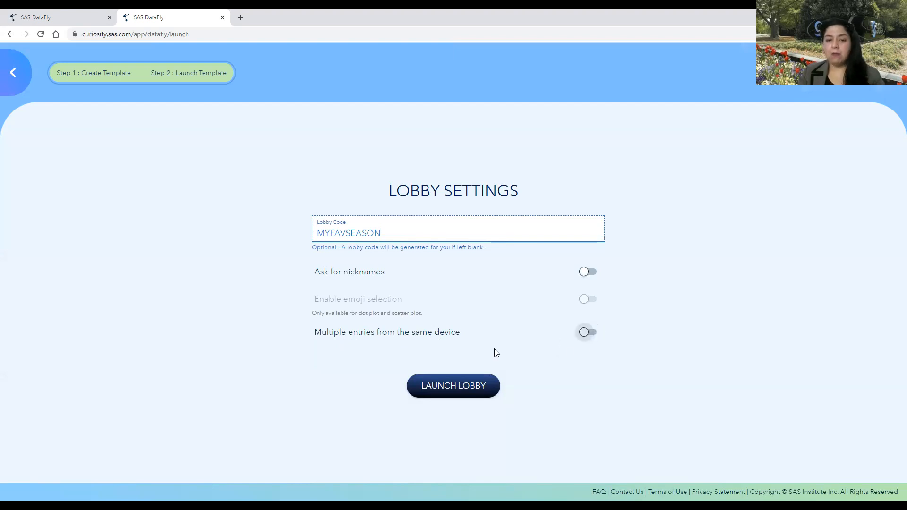
Copy the lobby code from the lobby settings and launch the lobby
{"action": "left_click_drag", "start_coordinate": [380, 233], "coordinate": [303, 236]}
{"action": "key", "text": "ctrl+c"}
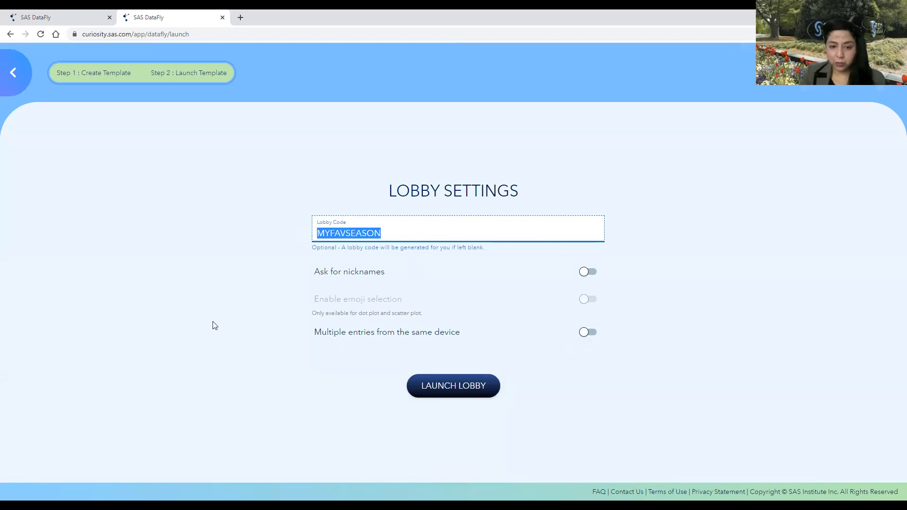
{"action": "left_click", "coordinate": [358, 405]}
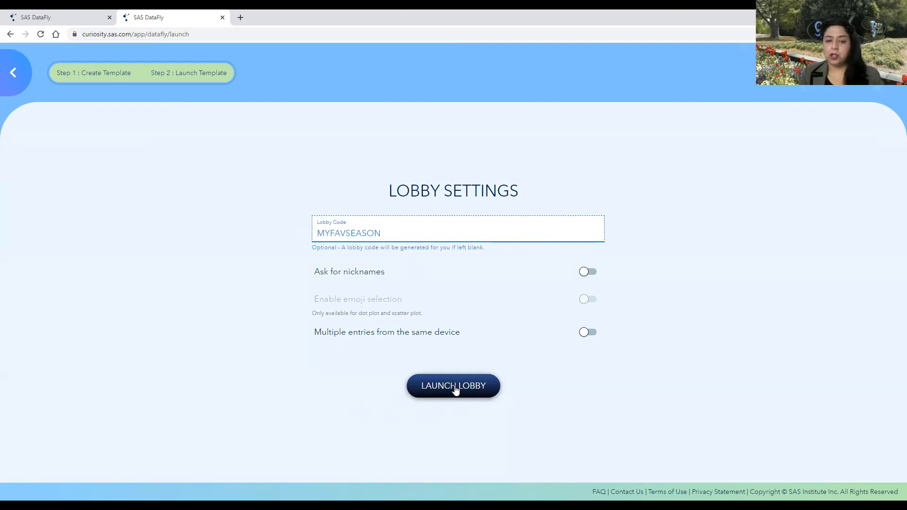
{"action": "left_click", "coordinate": [454, 387]}
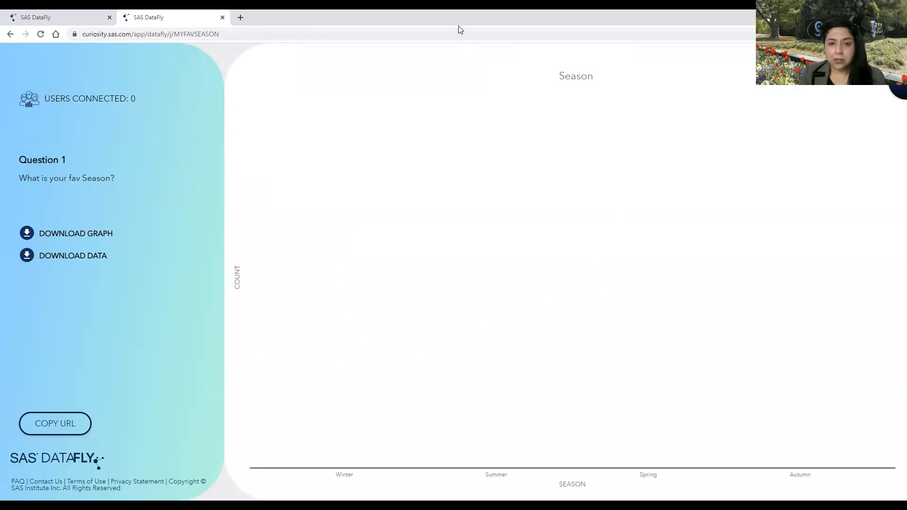
Switch to the DataFly welcome page in the other browser tab and select its web address for sharing
{"action": "left_click", "coordinate": [43, 16]}
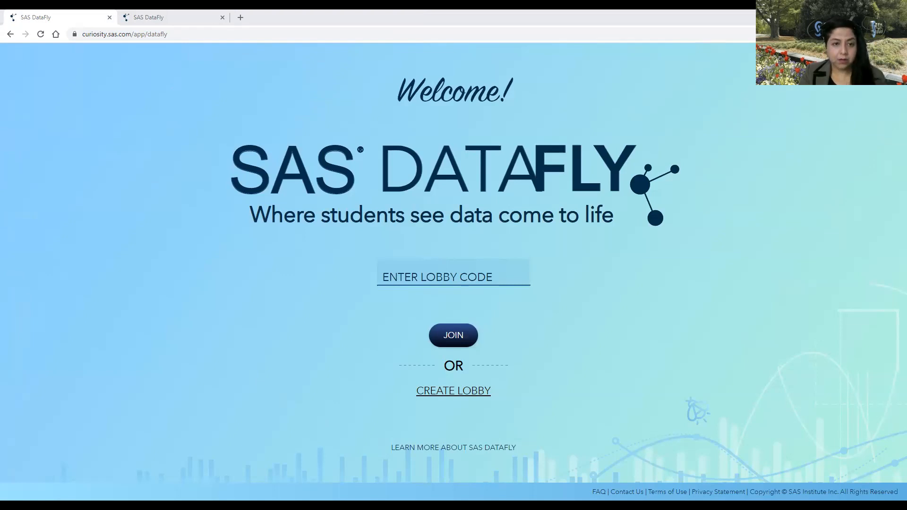
{"action": "left_click", "coordinate": [416, 38]}
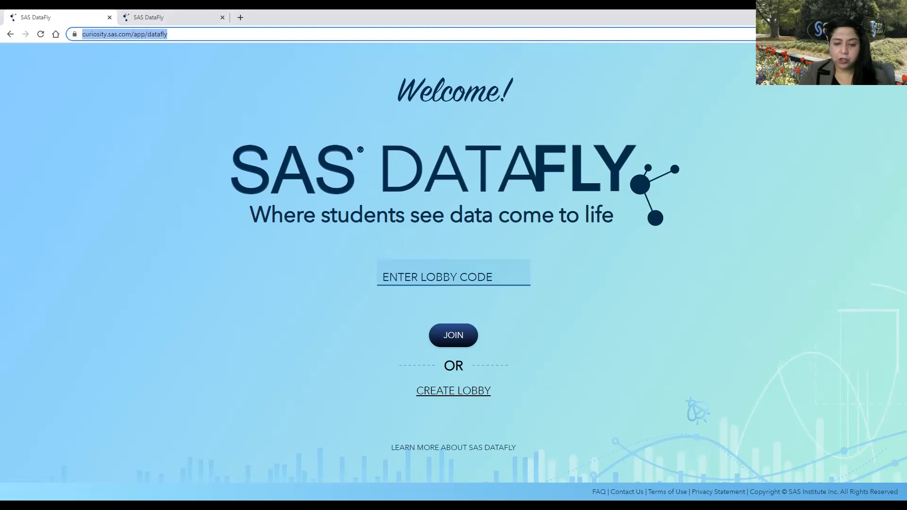
{"action": "key", "text": "alt+Tab"}
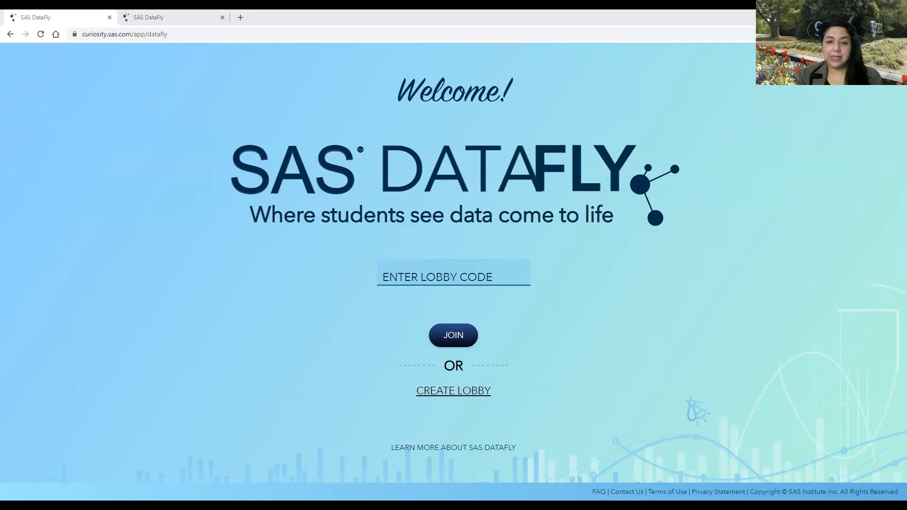
Enter the lobby code MYFAVSEASON on the welcome page, then switch to the launched lobby's tab and refresh its Season chart
{"action": "left_click", "coordinate": [409, 277]}
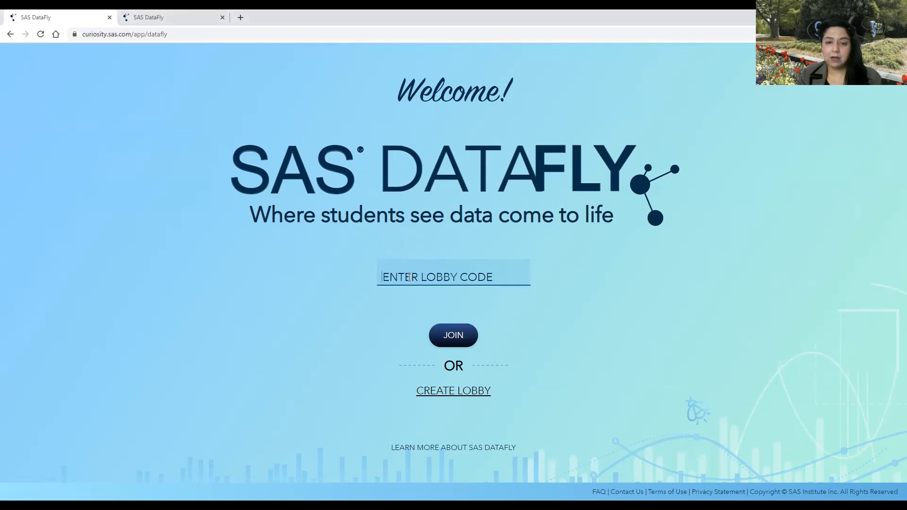
{"action": "key", "text": "ctrl+v"}
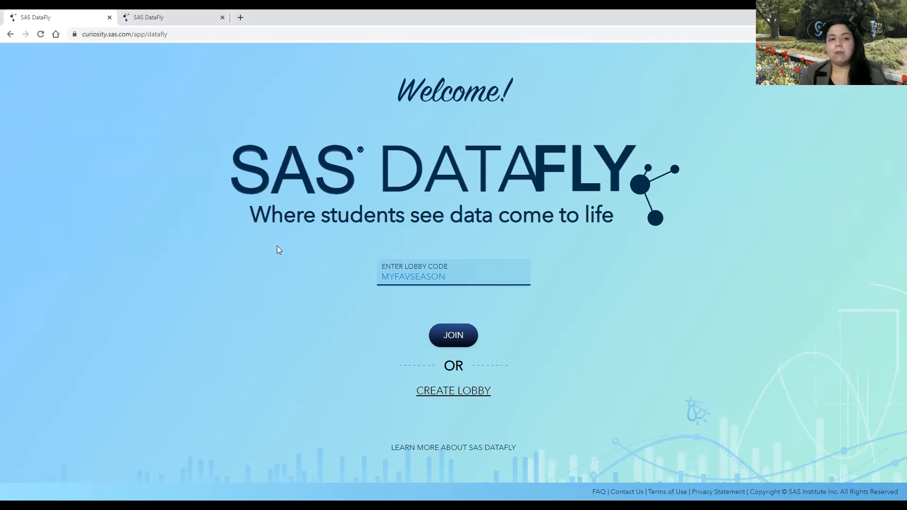
{"action": "left_click", "coordinate": [152, 16]}
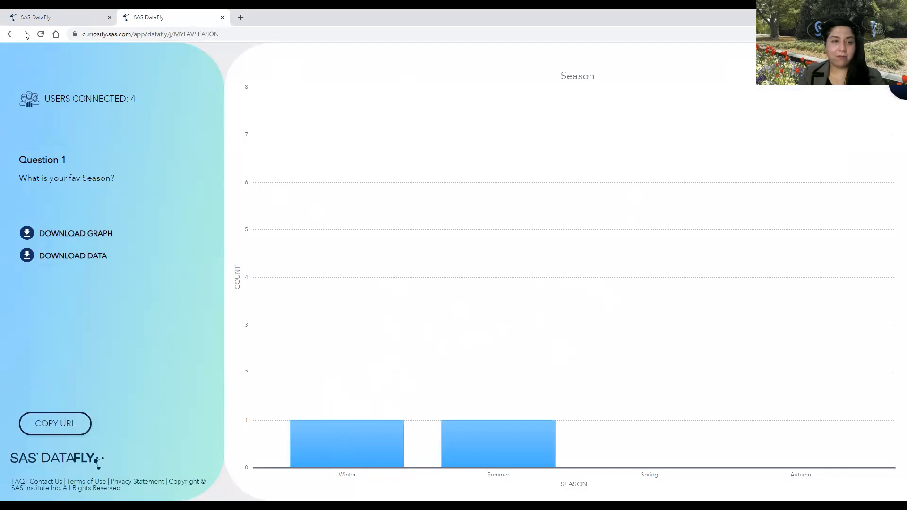
{"action": "left_click", "coordinate": [40, 34]}
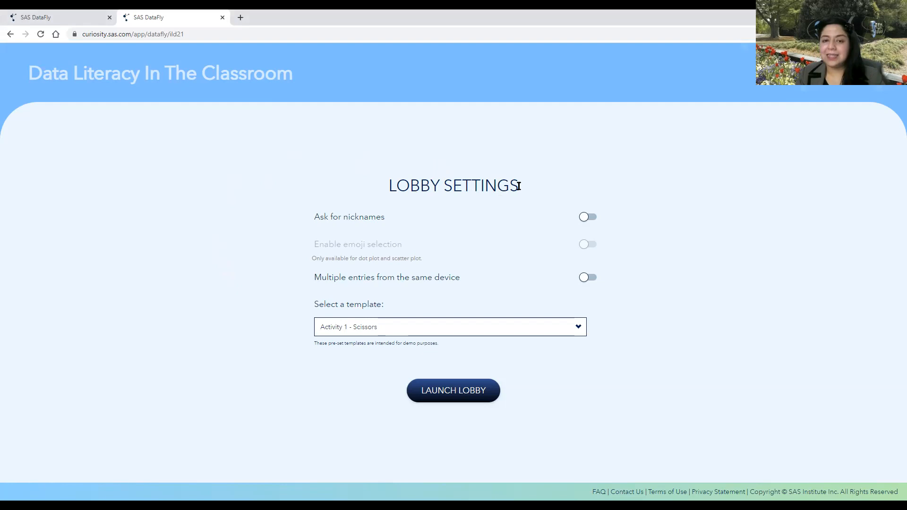
Show the preset templates in the Data Literacy In The Classroom lobby settings and check the dominant-hand lobby in the other tab
{"action": "left_click", "coordinate": [579, 330]}
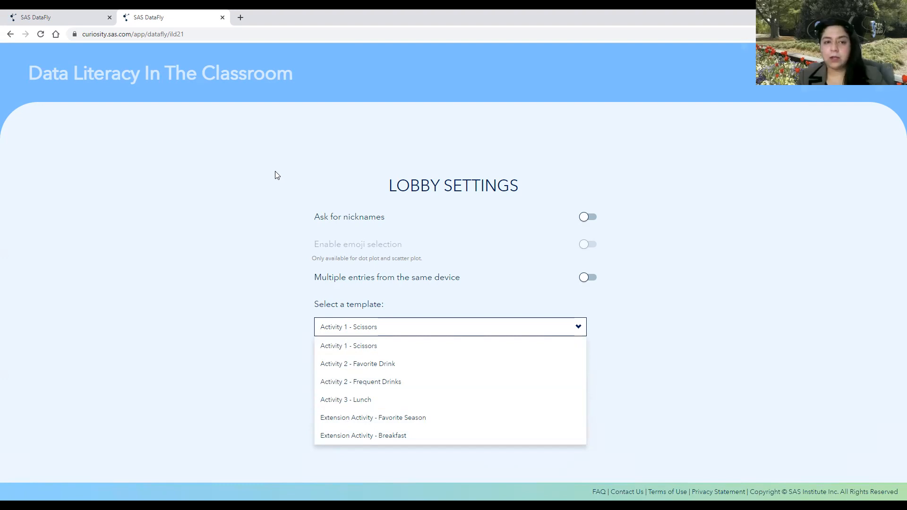
{"action": "left_click", "coordinate": [51, 19]}
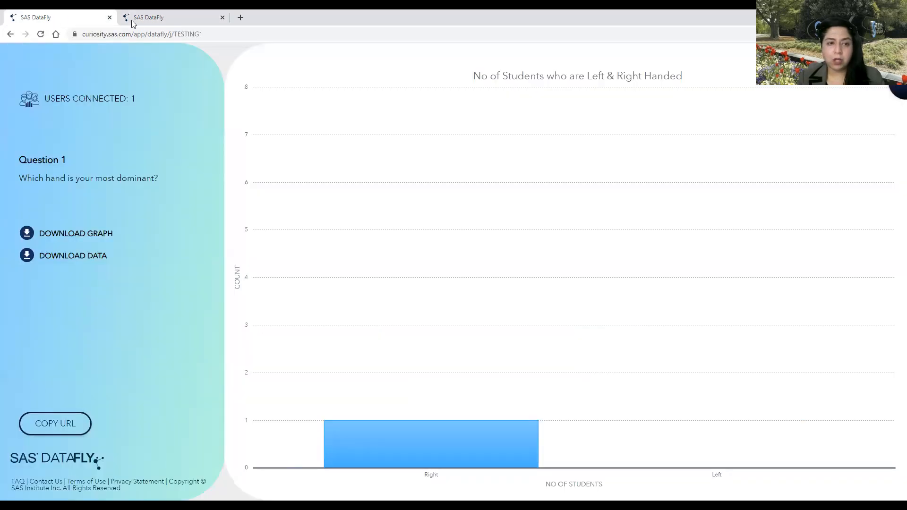
{"action": "left_click", "coordinate": [157, 18]}
Shorten the page's web address to curiosity.sas.com/app/datafly, load the welcome page and start creating a lobby
{"action": "left_click", "coordinate": [204, 36]}
{"action": "left_click", "coordinate": [204, 36]}
{"action": "key", "text": "BackSpace"}
{"action": "key", "text": "BackSpace"}
{"action": "key", "text": "BackSpace"}
{"action": "key", "text": "BackSpace"}
{"action": "key", "text": "BackSpace"}
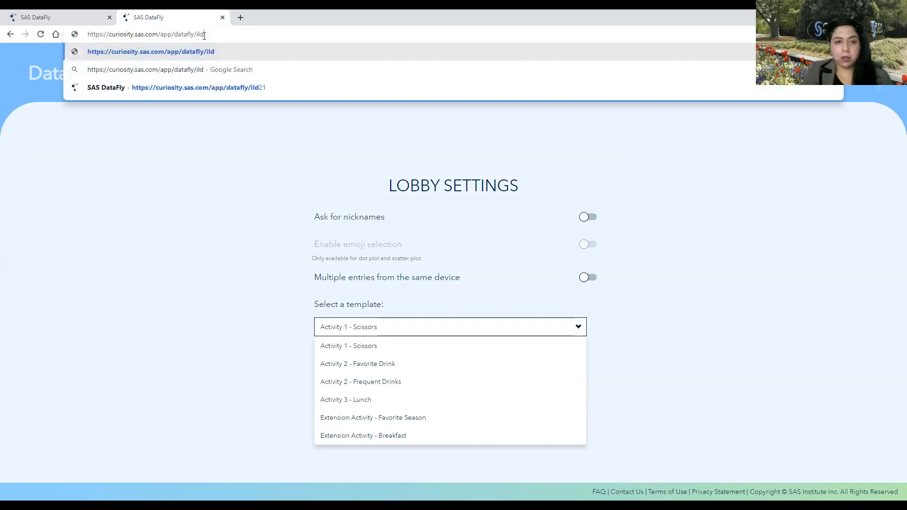
{"action": "key", "text": "Return"}
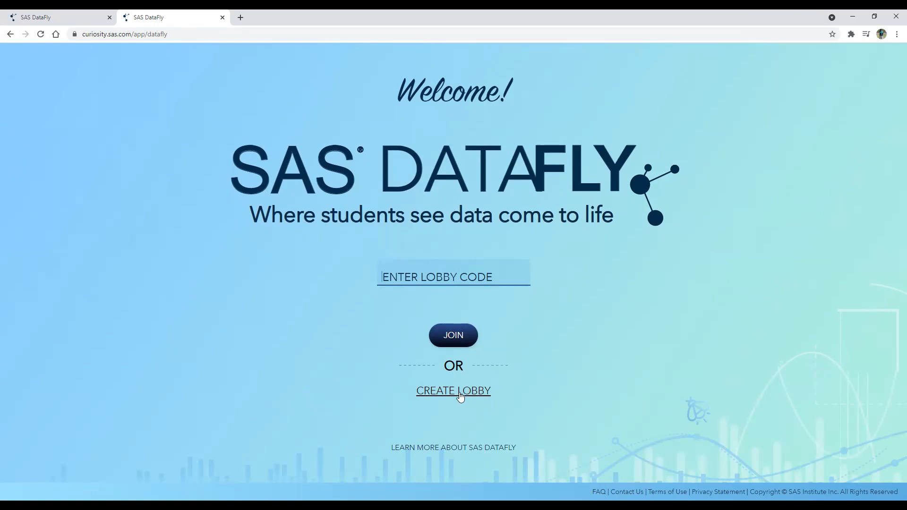
{"action": "left_click", "coordinate": [460, 391]}
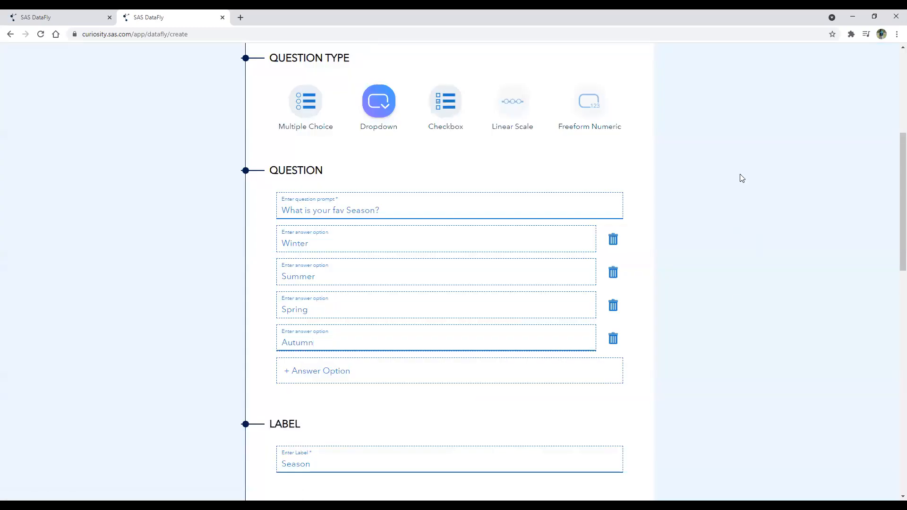
Try the Multiple Choice, Dropdown and Checkbox question types for Question 1 and read the note on Linear Scale
{"action": "scroll", "coordinate": [892, 149], "scroll_direction": "up", "scroll_amount": 5}
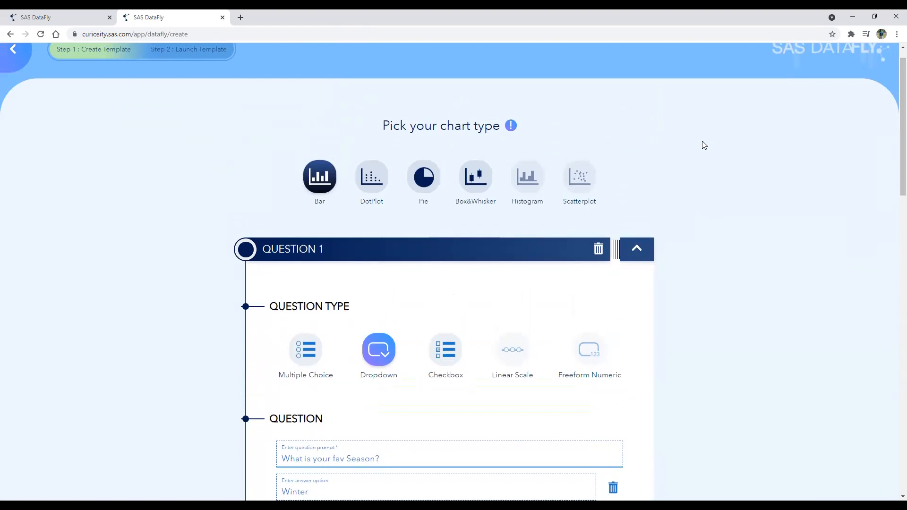
{"action": "left_click", "coordinate": [308, 352]}
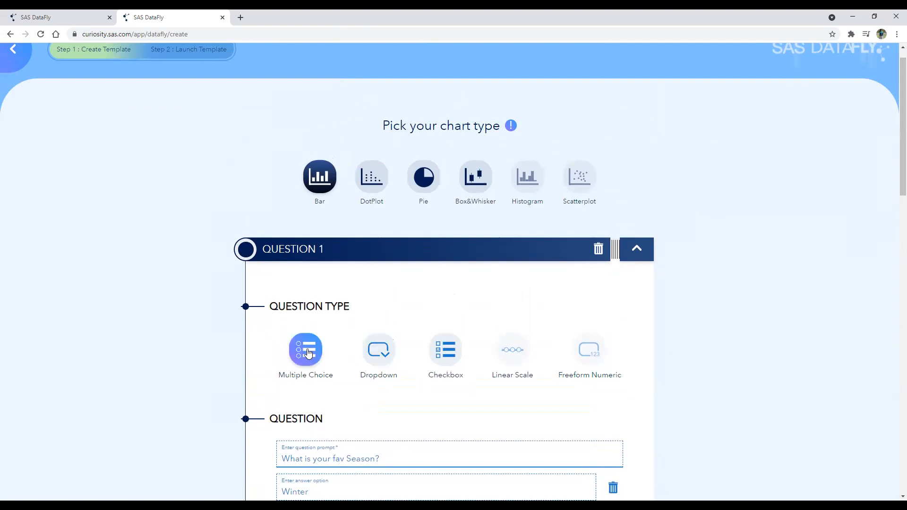
{"action": "left_click", "coordinate": [450, 352]}
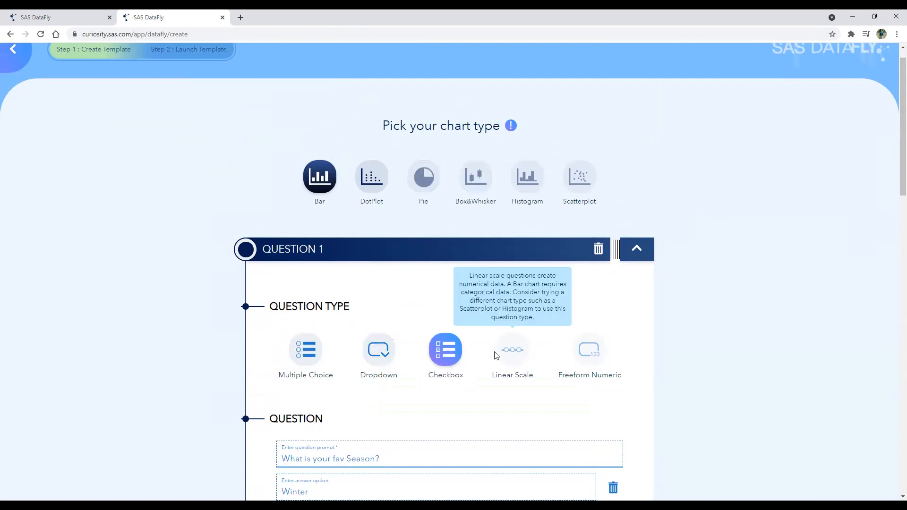
{"action": "left_click", "coordinate": [383, 354]}
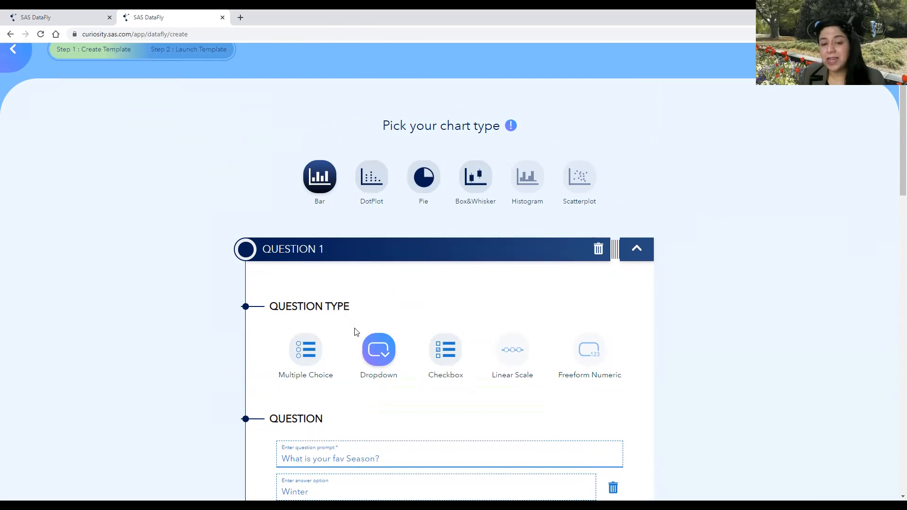
{"action": "left_click", "coordinate": [301, 350]}
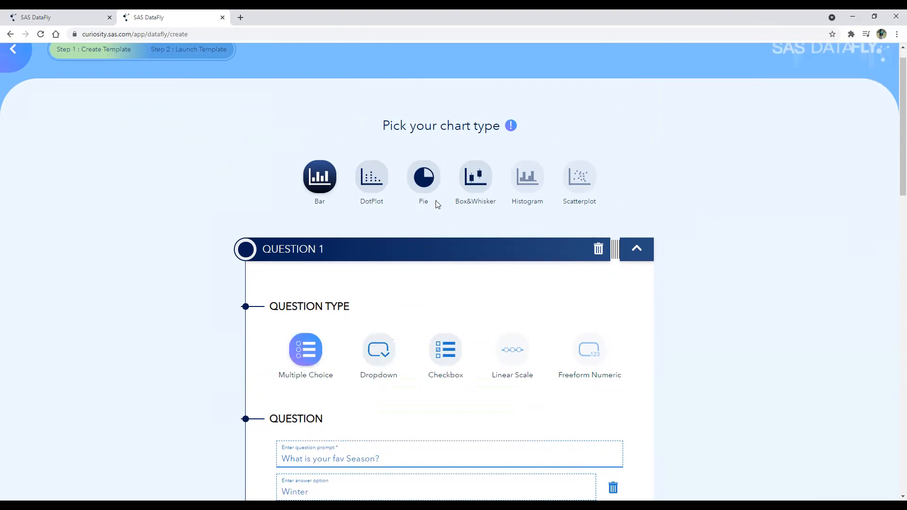
{"action": "left_click", "coordinate": [378, 360]}
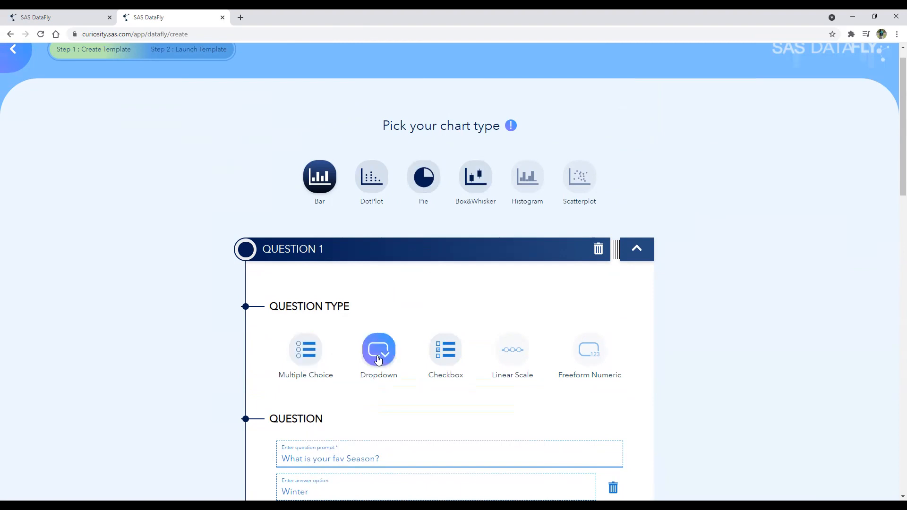
{"action": "left_click", "coordinate": [451, 359]}
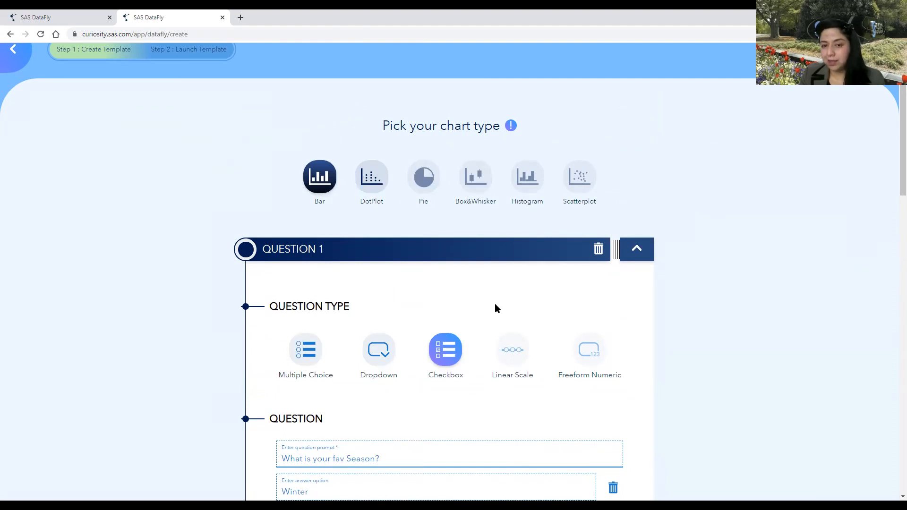
{"action": "mouse_move", "coordinate": [520, 369]}
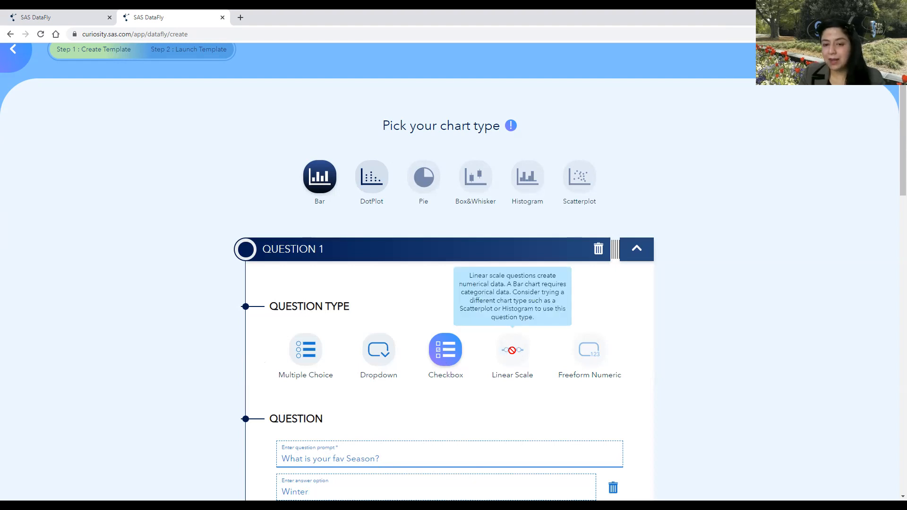
Compare the Dropdown and Checkbox question types again and set Question 1 to Multiple Choice
{"action": "left_click", "coordinate": [377, 355]}
{"action": "left_click", "coordinate": [307, 350]}
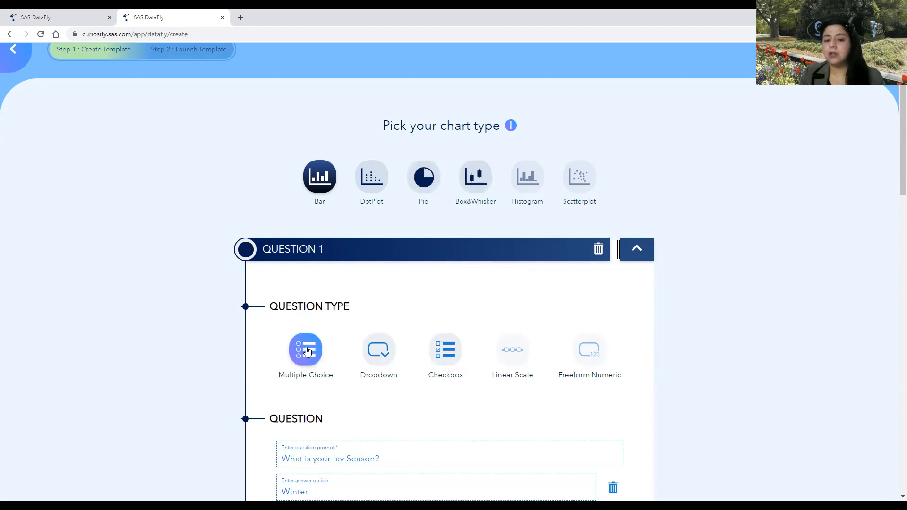
{"action": "left_click", "coordinate": [446, 358]}
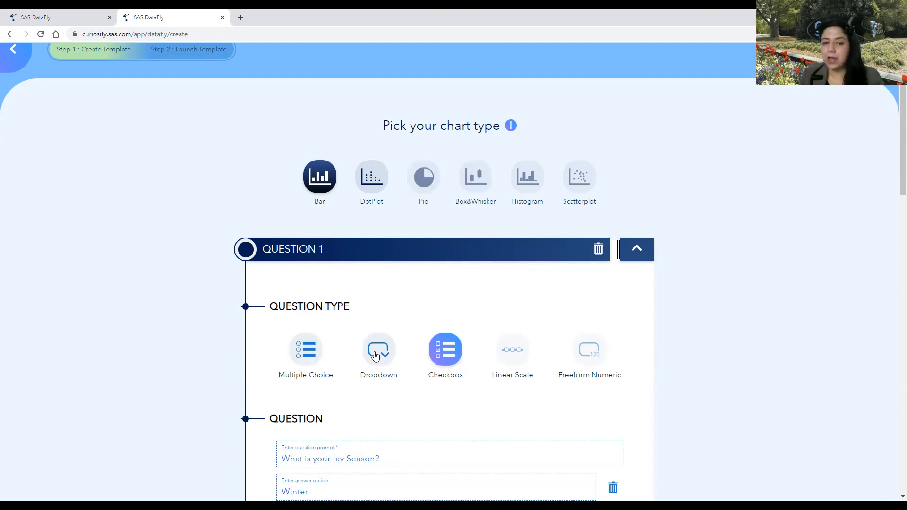
{"action": "left_click", "coordinate": [376, 356]}
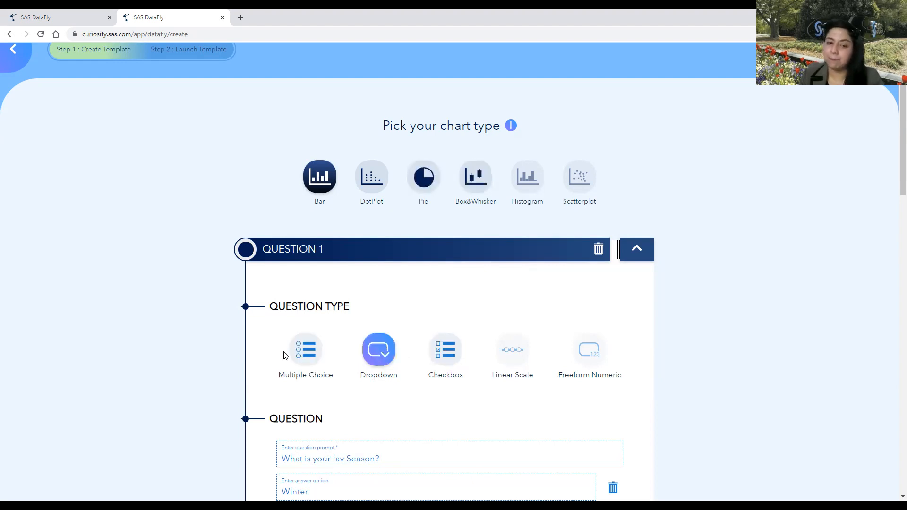
{"action": "left_click", "coordinate": [313, 352]}
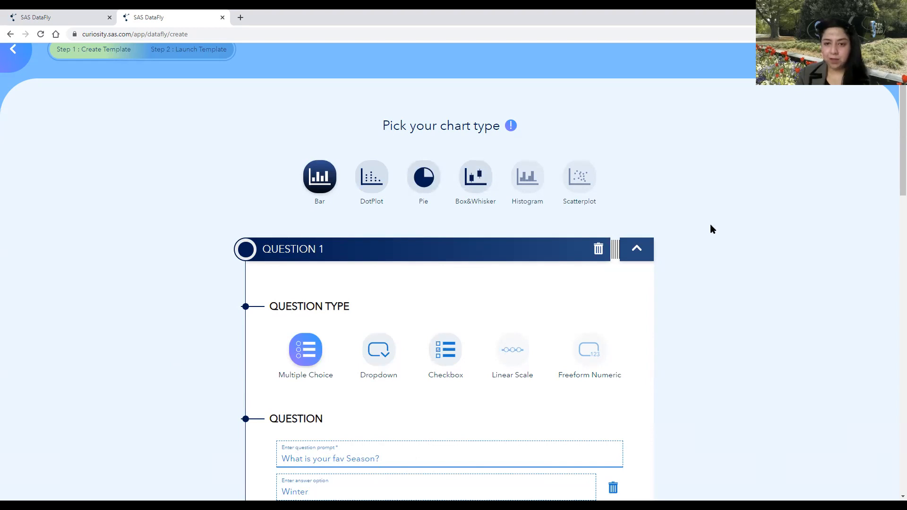
{"action": "scroll", "coordinate": [893, 148], "scroll_direction": "down", "scroll_amount": 6}
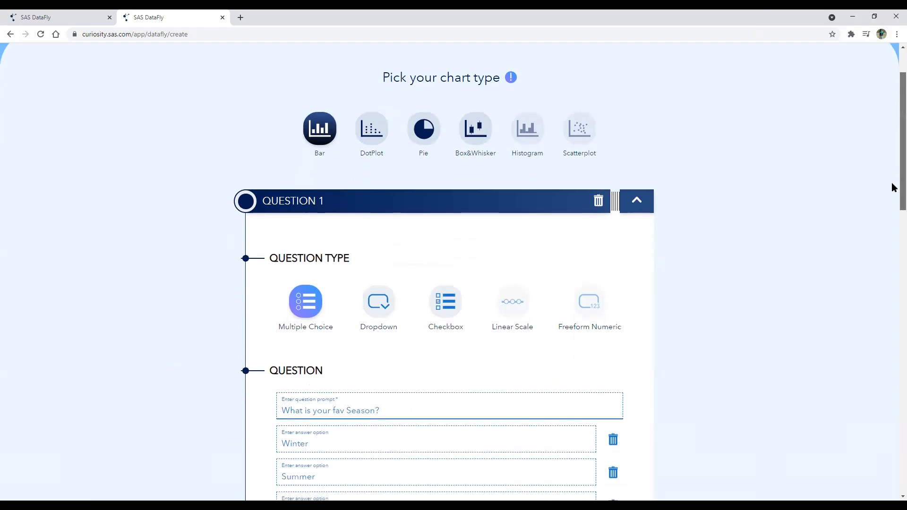
{"action": "scroll", "coordinate": [892, 186], "scroll_direction": "up", "scroll_amount": 5}
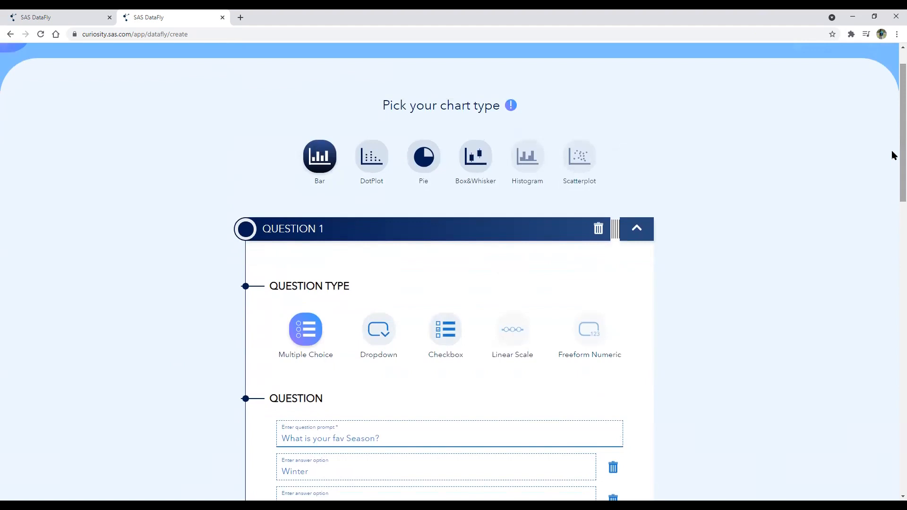
Change the web address from the template creation page to curiosity.sas.com/app/datafly/ild21 to load the preset classroom lobby settings
{"action": "left_click", "coordinate": [191, 34]}
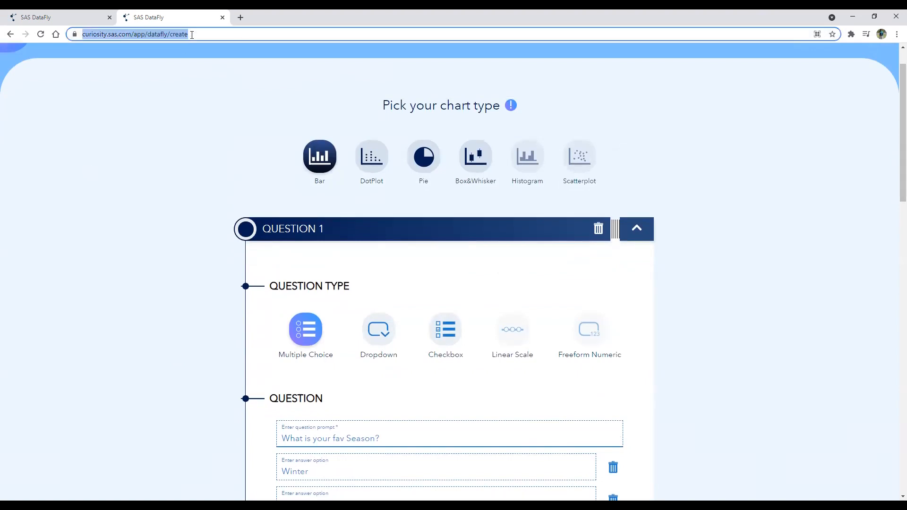
{"action": "left_click", "coordinate": [192, 34]}
{"action": "key", "text": "BackSpace"}
{"action": "key", "text": "BackSpace"}
{"action": "key", "text": "BackSpace"}
{"action": "key", "text": "BackSpace"}
{"action": "key", "text": "BackSpace"}
{"action": "key", "text": "BackSpace"}
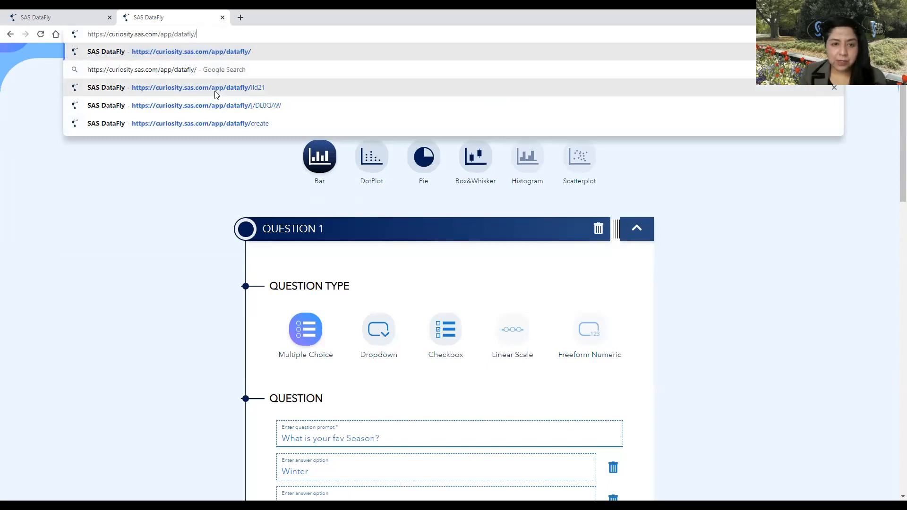
{"action": "left_click", "coordinate": [215, 89]}
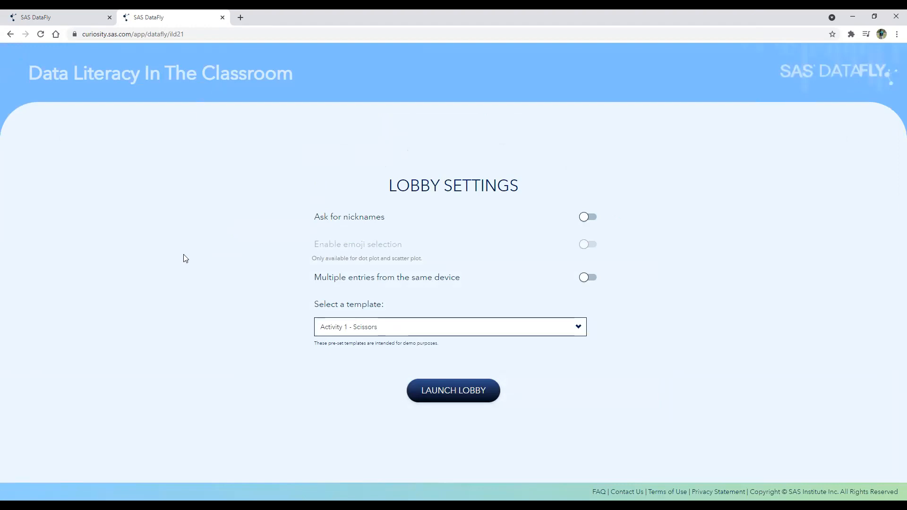
Choose the Activity 2 - Favorite Drink template and launch the lobby
{"action": "left_click", "coordinate": [578, 328]}
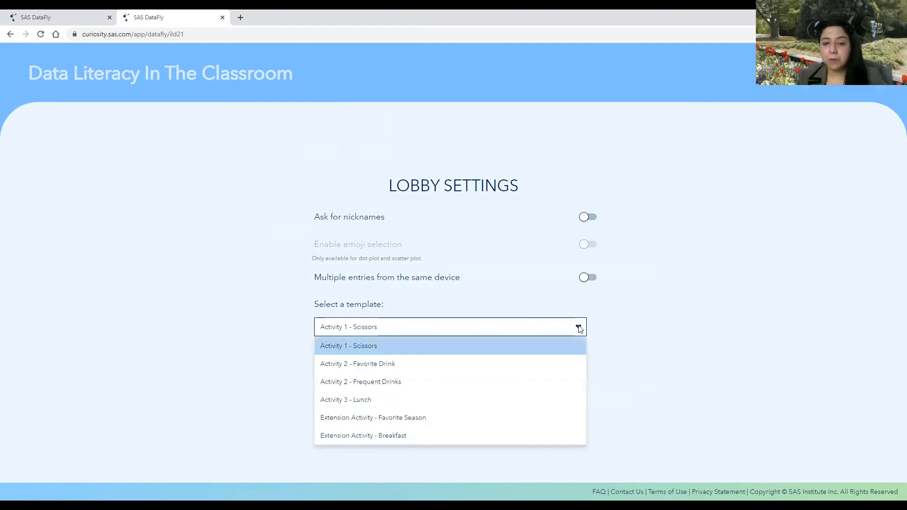
{"action": "left_click", "coordinate": [373, 364]}
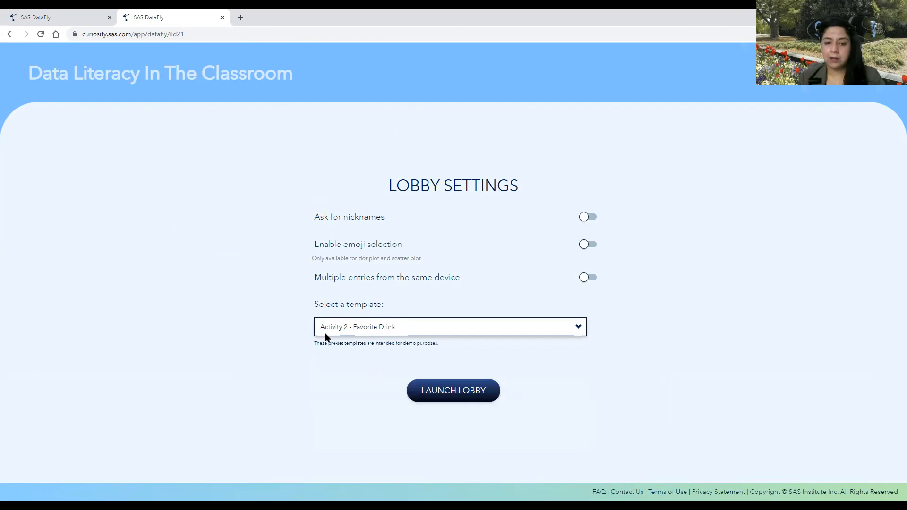
{"action": "left_click", "coordinate": [460, 396]}
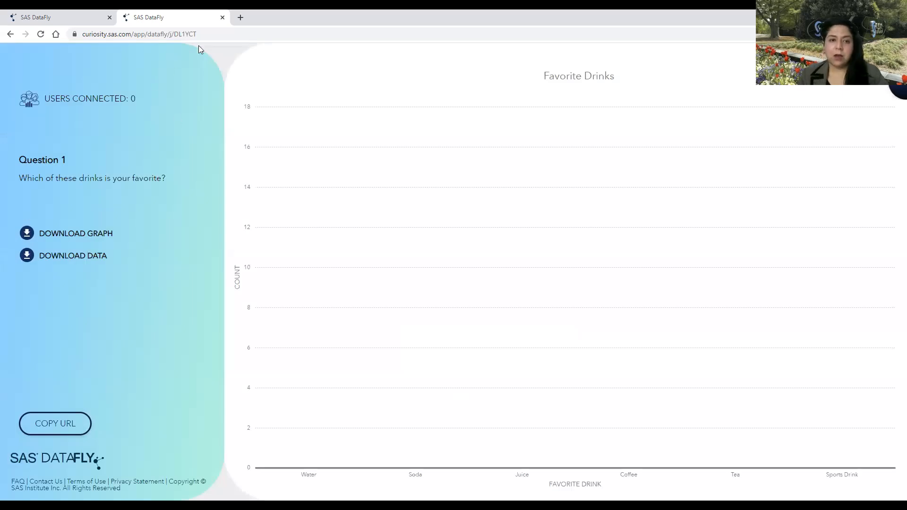
Select the lobby code at the end of the Favorite Drinks lobby's web address for sharing with participants
{"action": "left_click", "coordinate": [204, 34]}
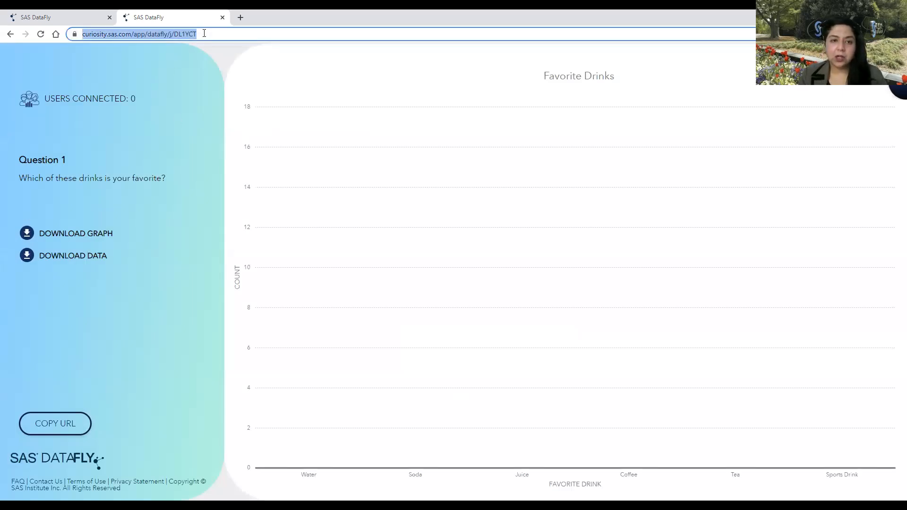
{"action": "left_click", "coordinate": [204, 34]}
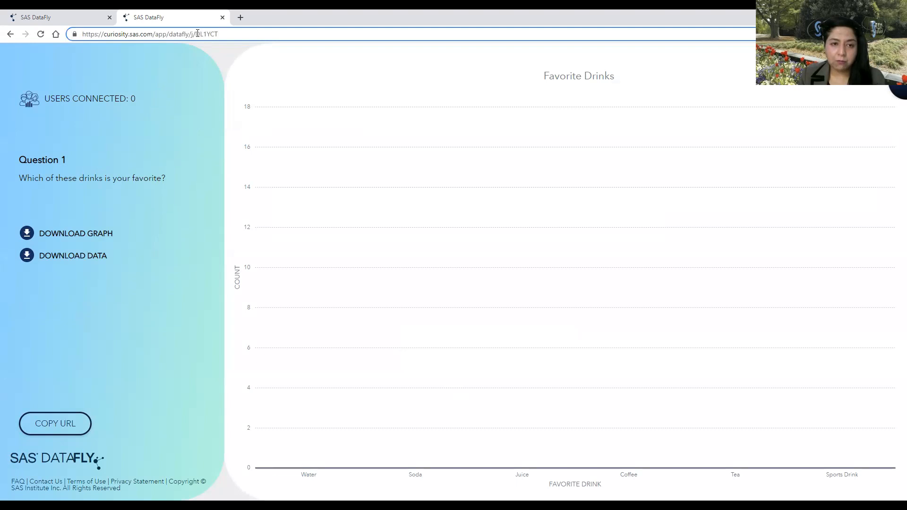
{"action": "left_click_drag", "start_coordinate": [196, 33], "coordinate": [230, 30]}
{"action": "left_click", "coordinate": [230, 30]}
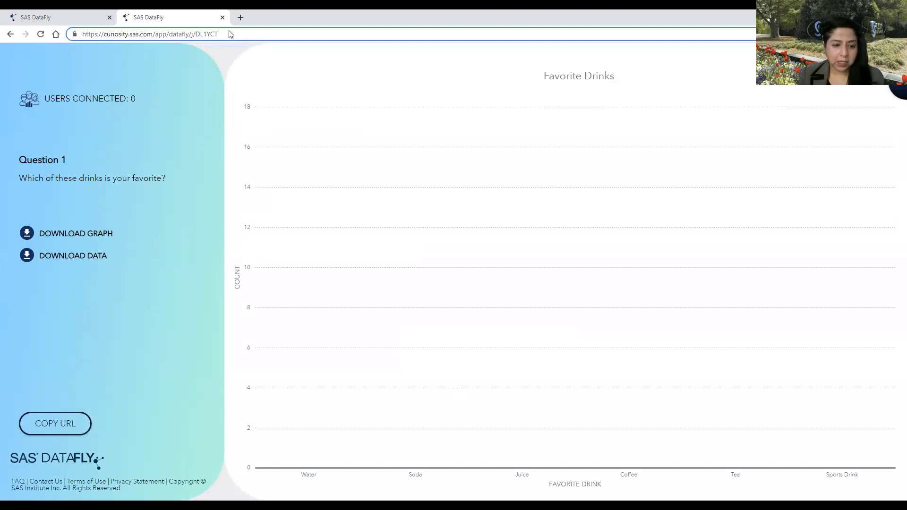
{"action": "left_click", "coordinate": [384, 61]}
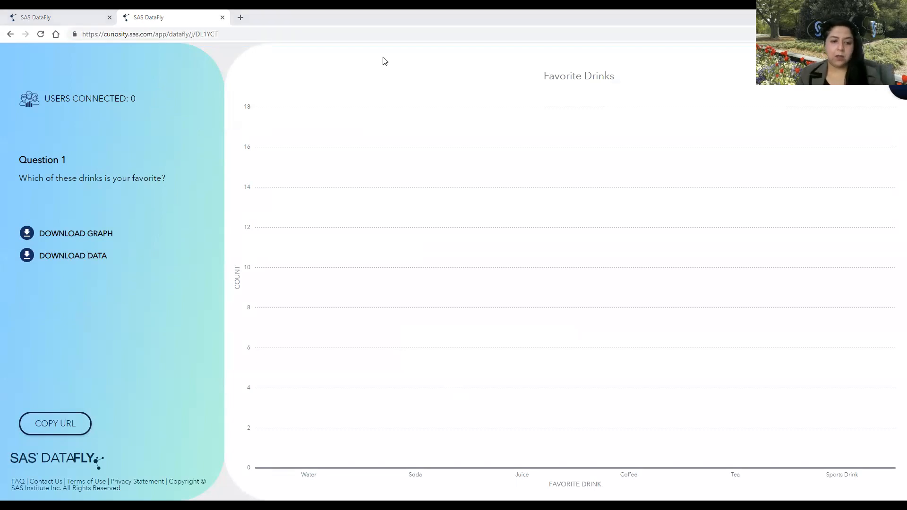
{"action": "left_click", "coordinate": [213, 398]}
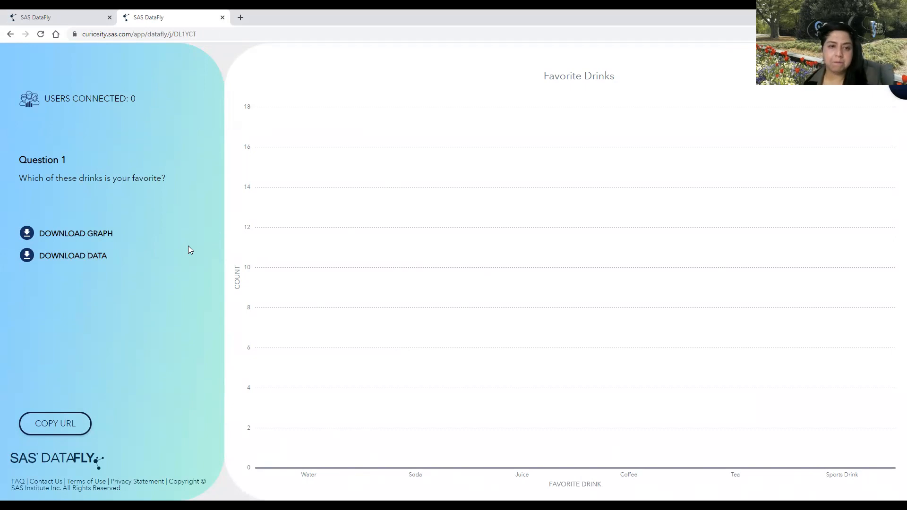
Refresh the Favorite Drinks chart to view the responses, and look at the dominant-hand lobby in the other tab
{"action": "left_click", "coordinate": [40, 36]}
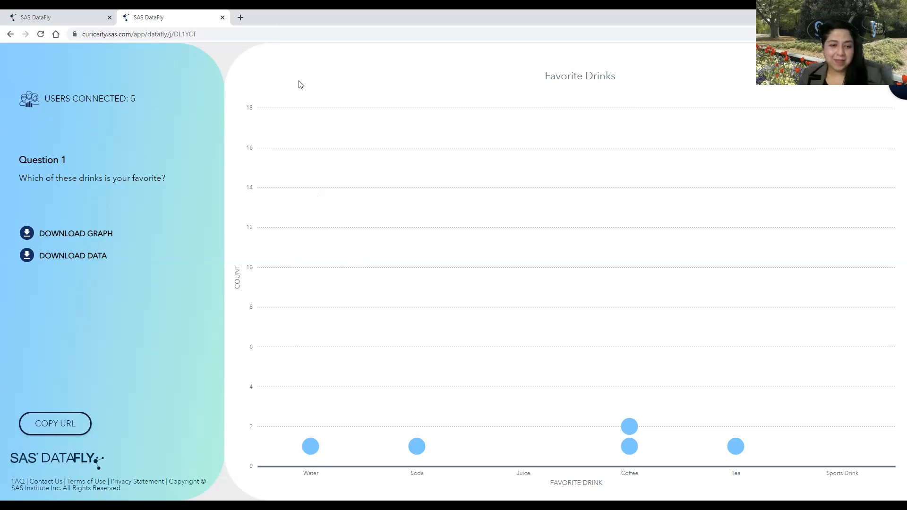
{"action": "left_click", "coordinate": [56, 22]}
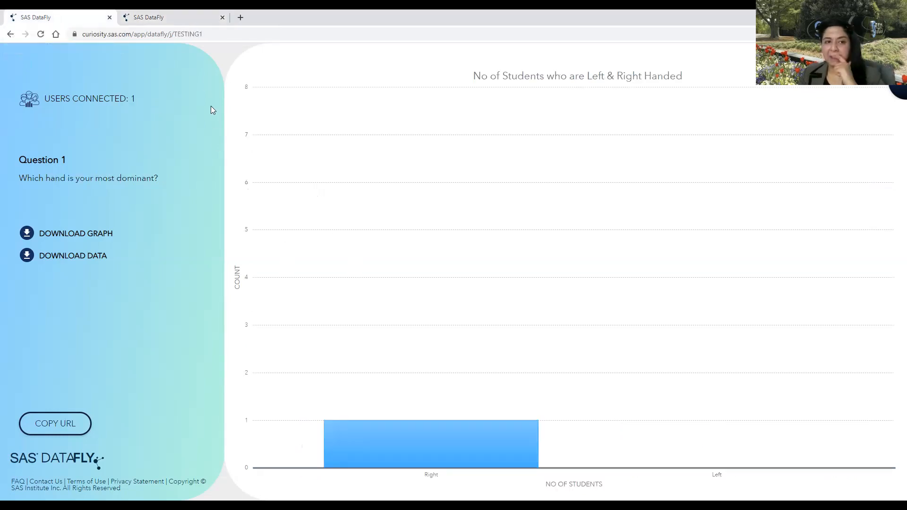
{"action": "left_click", "coordinate": [179, 18]}
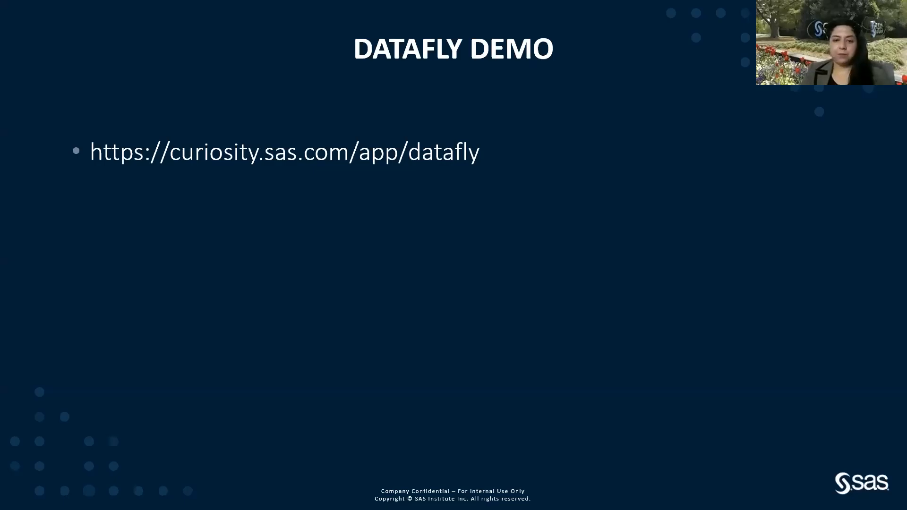
{"action": "left_click", "coordinate": [452, 342]}
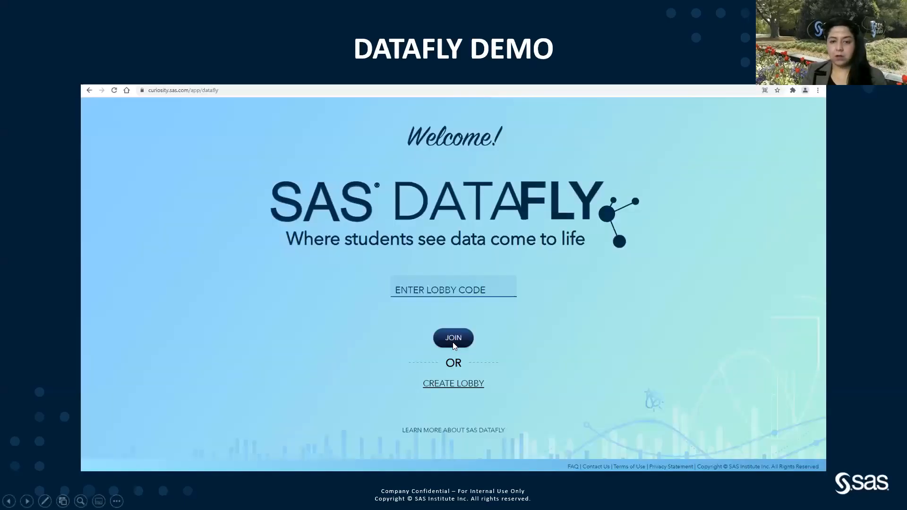